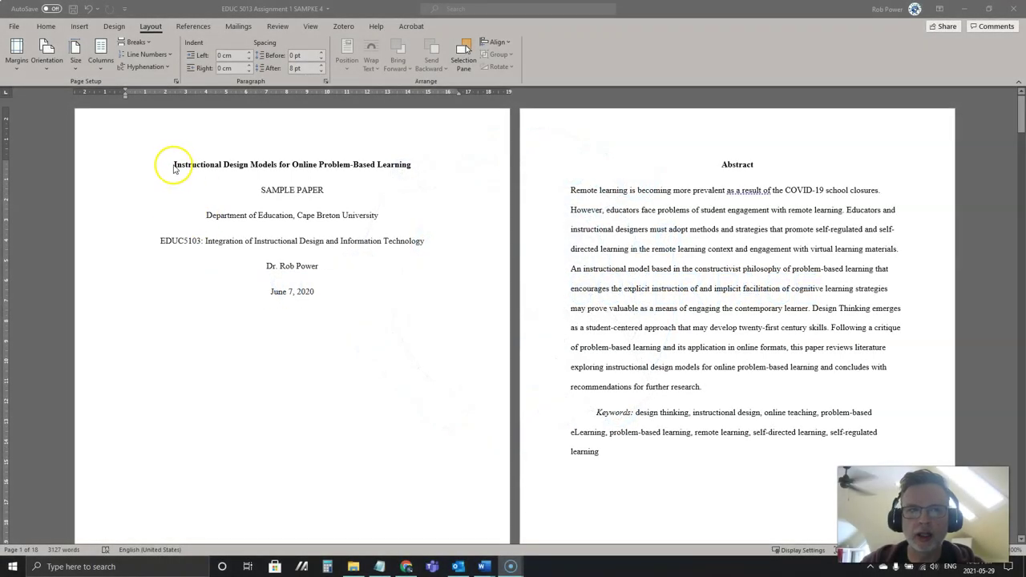
In Page Setup, set vertical alignment to Center applied to the whole document
{"action": "left_click", "coordinate": [174, 168]}
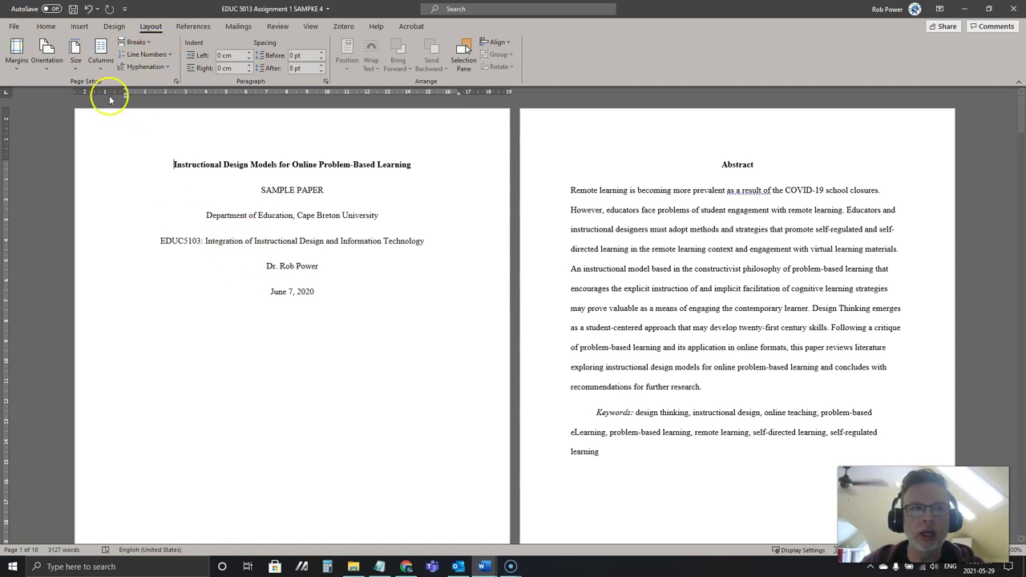
{"action": "left_click", "coordinate": [177, 82]}
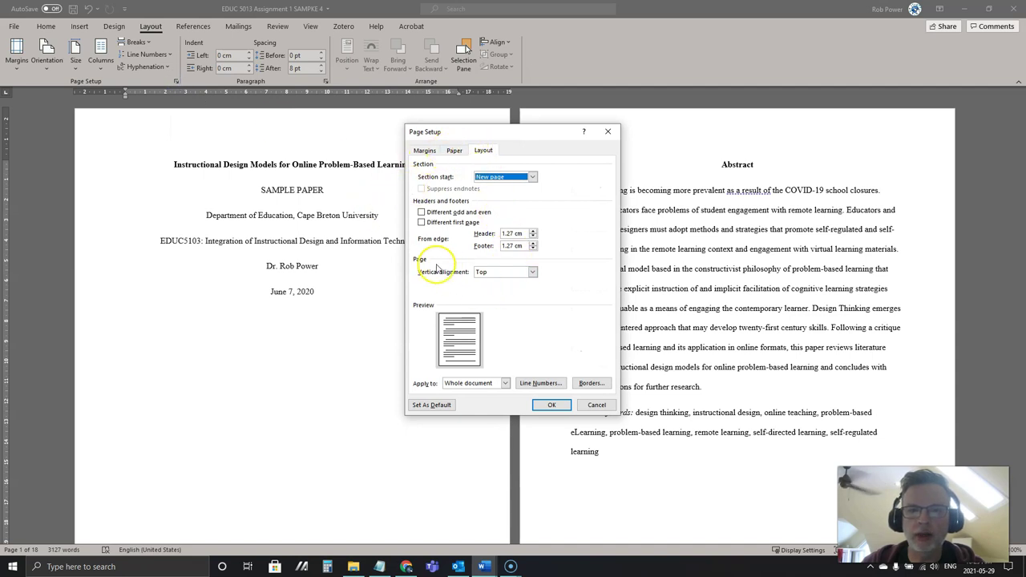
{"action": "left_click", "coordinate": [532, 273]}
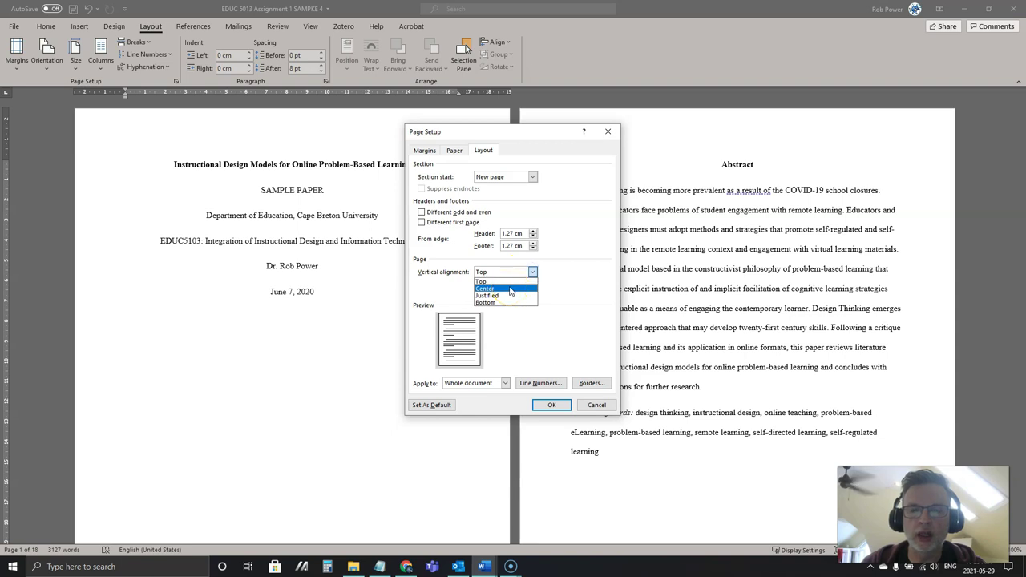
{"action": "left_click", "coordinate": [510, 289]}
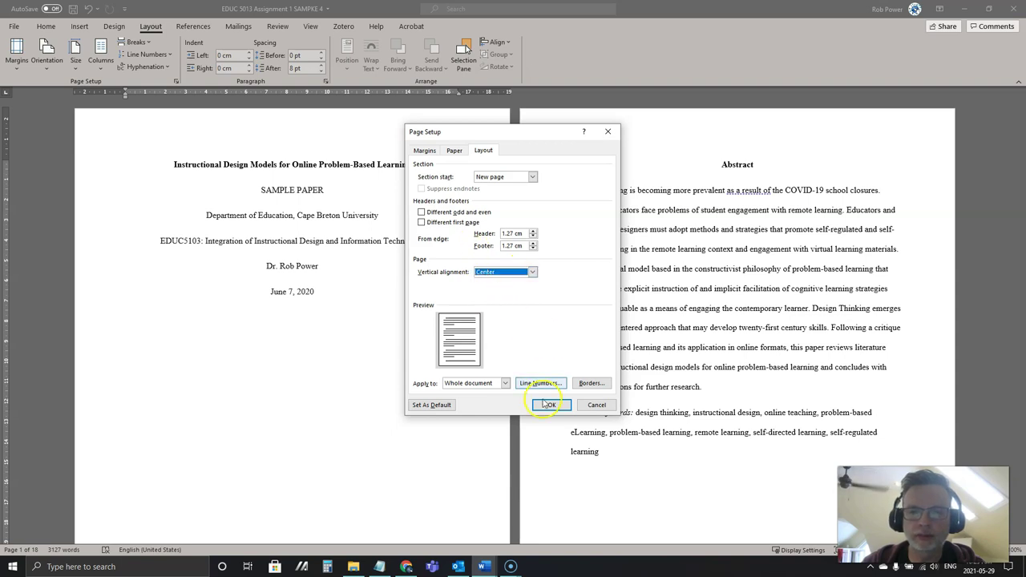
{"action": "left_click", "coordinate": [505, 383]}
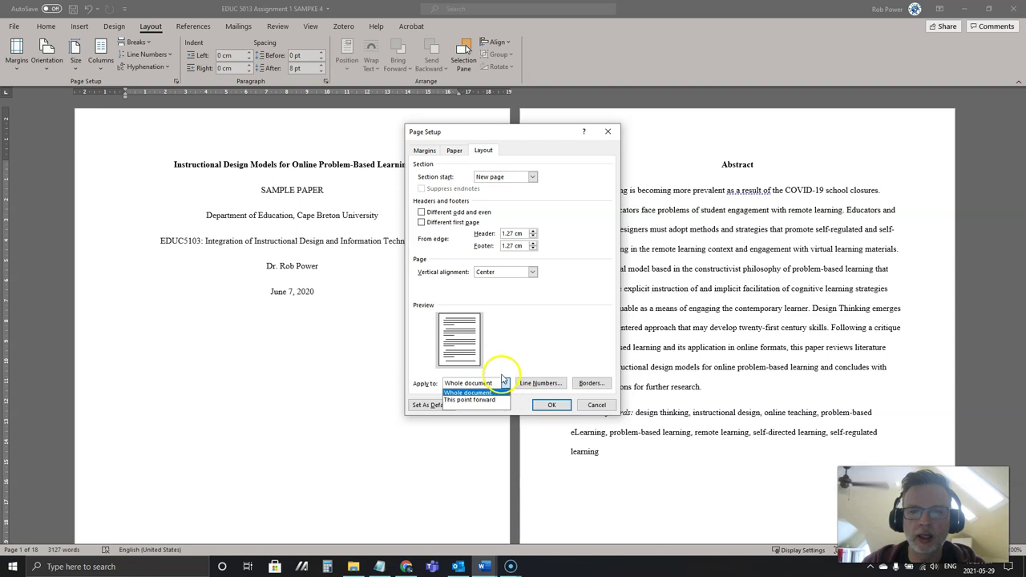
{"action": "left_click", "coordinate": [489, 393]}
{"action": "left_click", "coordinate": [550, 405]}
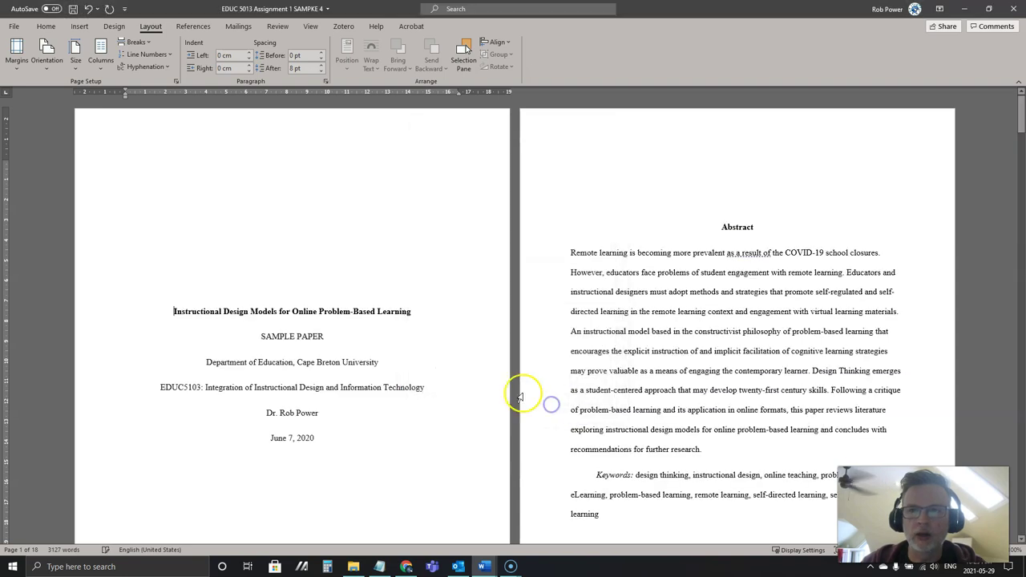
{"action": "scroll", "coordinate": [355, 316], "scroll_direction": "down", "scroll_amount": 5}
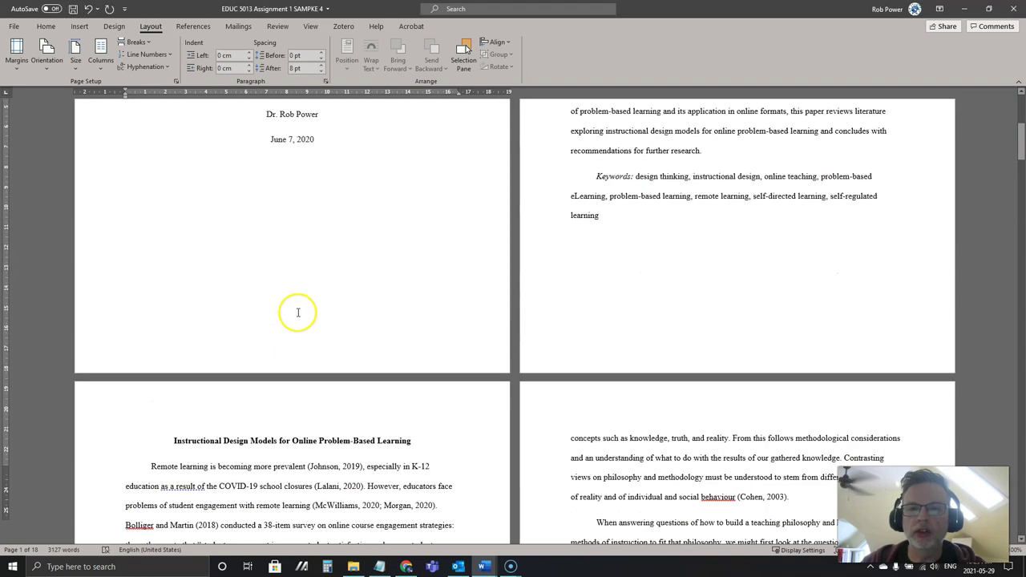
{"action": "scroll", "coordinate": [297, 312], "scroll_direction": "up", "scroll_amount": 5}
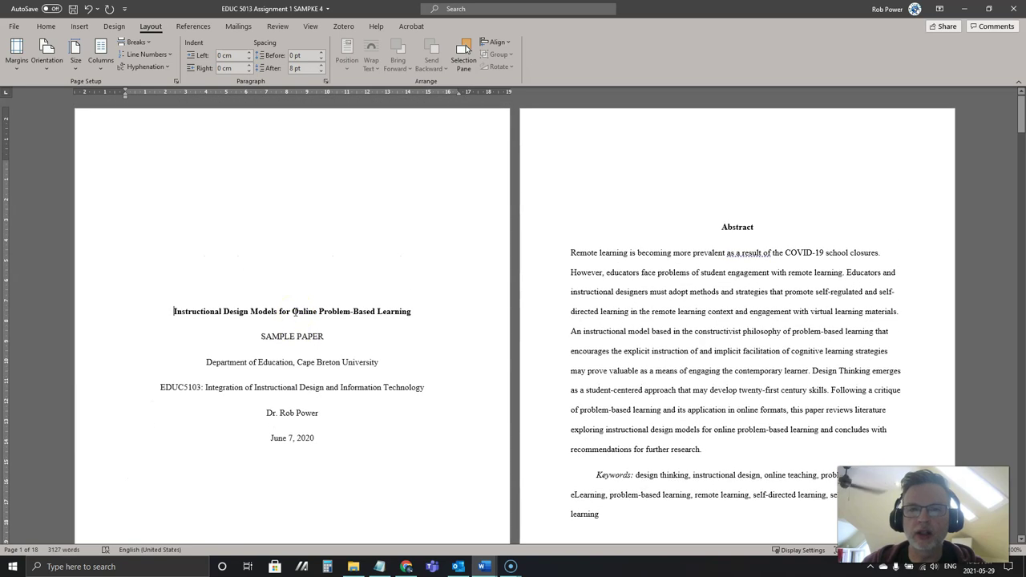
Insert a Next Page section break after the date line on the title page
{"action": "left_click", "coordinate": [342, 437]}
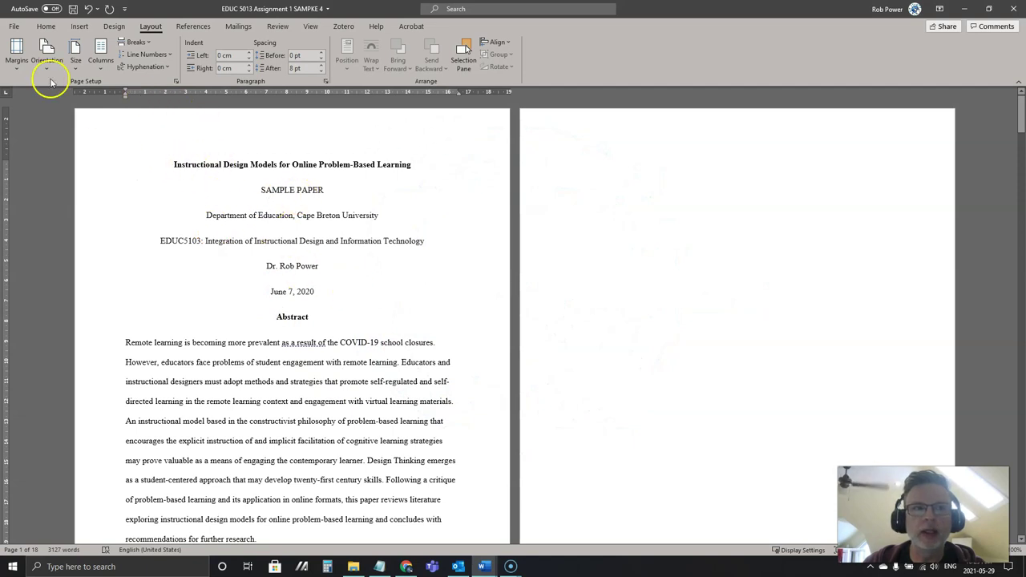
{"action": "left_click", "coordinate": [81, 25]}
{"action": "left_click", "coordinate": [150, 27]}
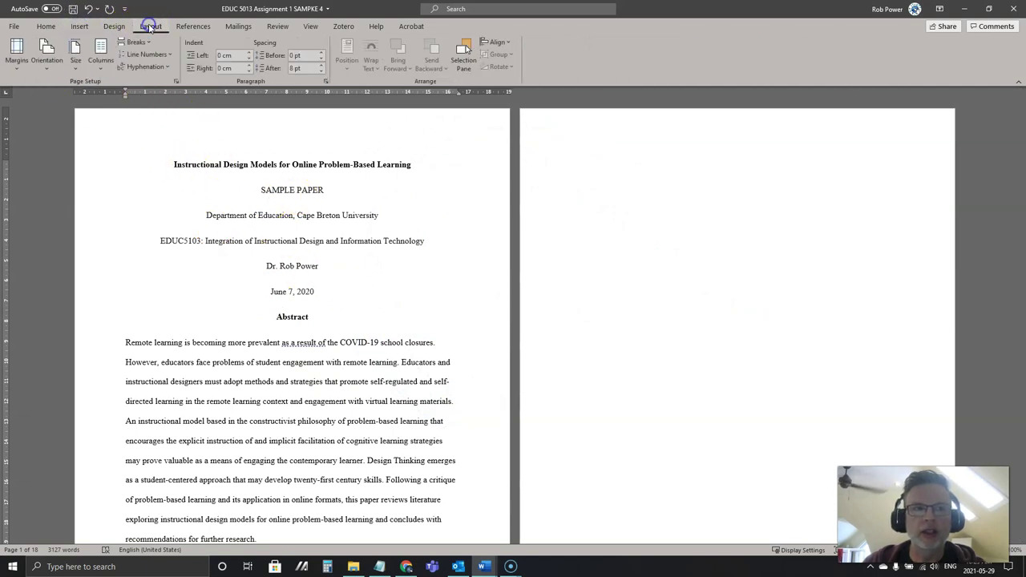
{"action": "left_click", "coordinate": [135, 41]}
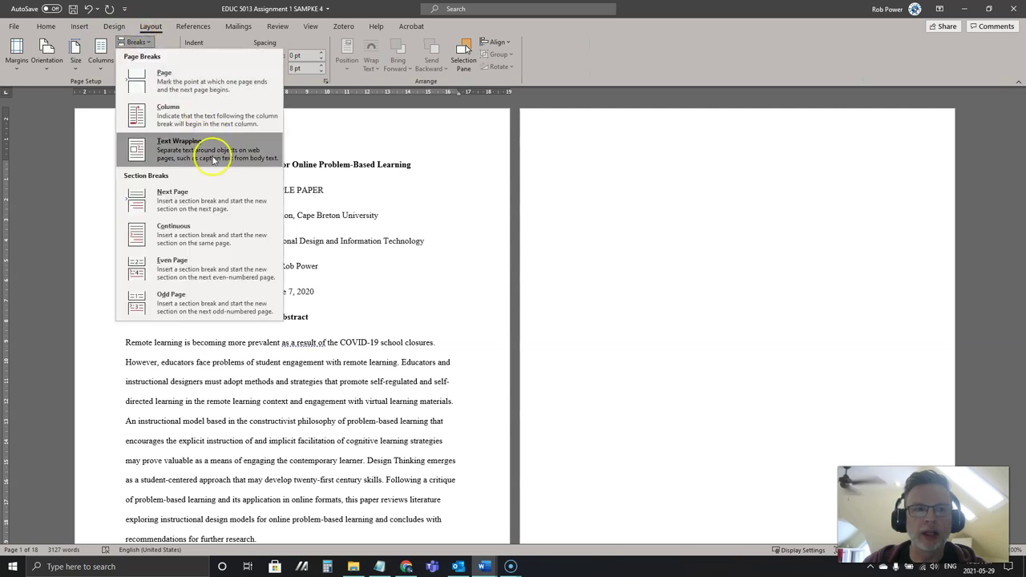
{"action": "left_click", "coordinate": [195, 203]}
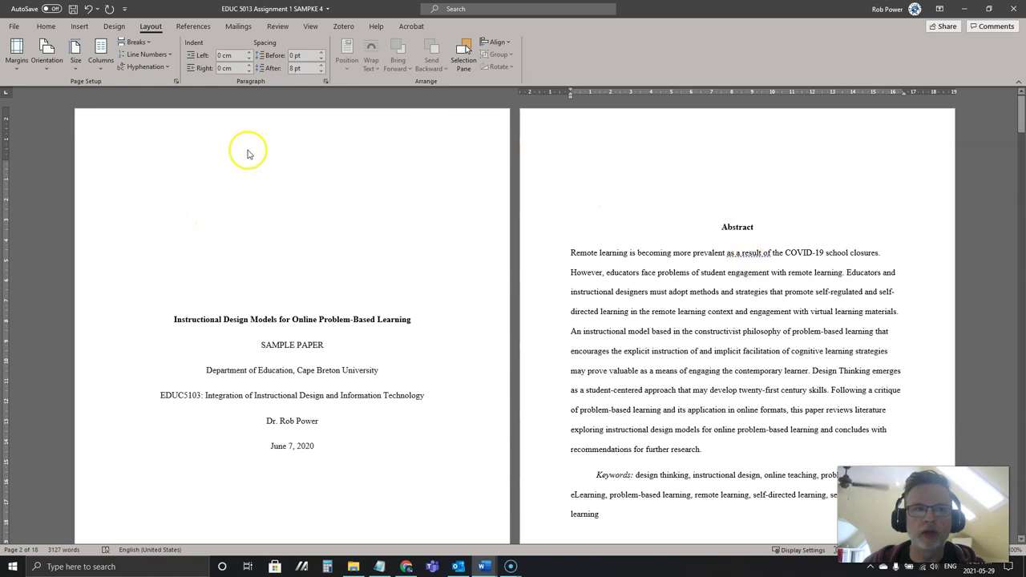
Set vertical alignment to Top, applied from this point forward, in Page Setup
{"action": "left_click", "coordinate": [177, 81]}
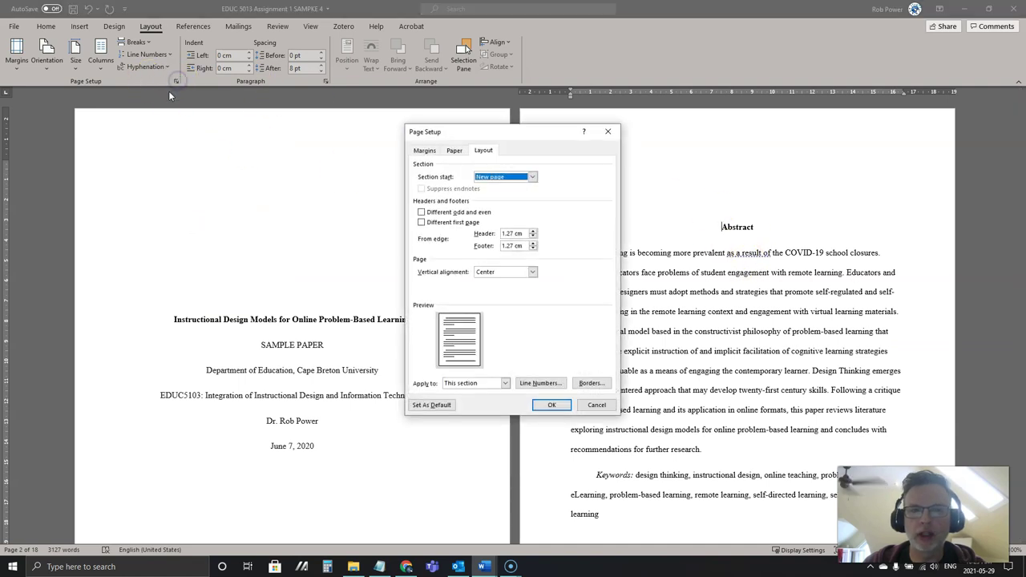
{"action": "left_click", "coordinate": [531, 272]}
{"action": "left_click", "coordinate": [513, 282]}
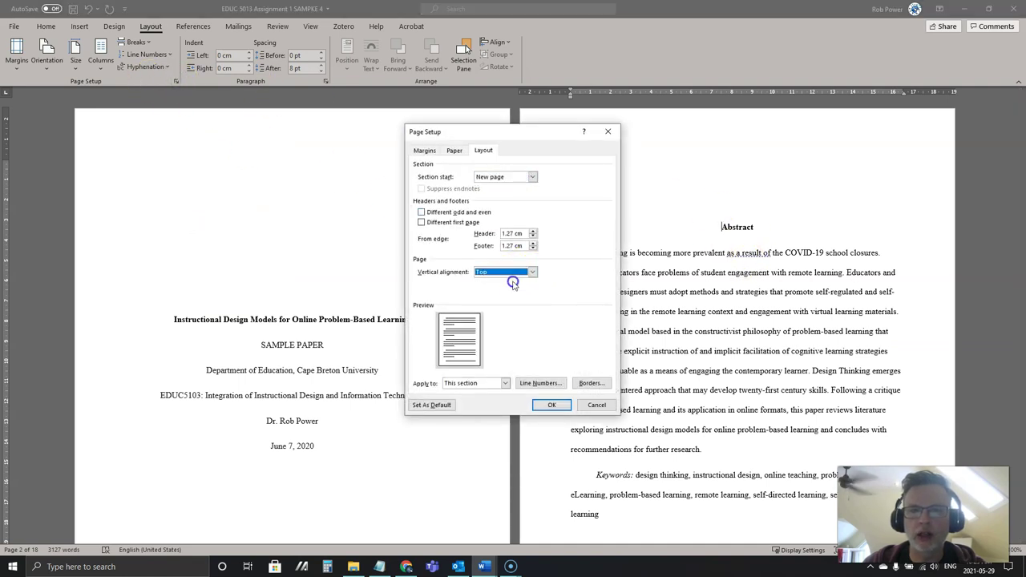
{"action": "left_click", "coordinate": [481, 384]}
{"action": "left_click", "coordinate": [479, 400]}
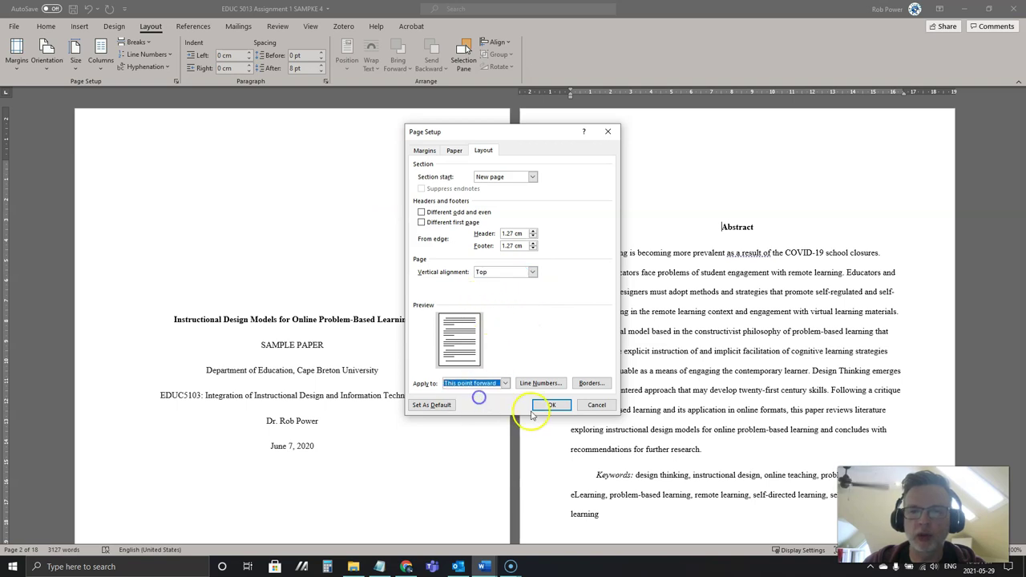
{"action": "left_click", "coordinate": [552, 405]}
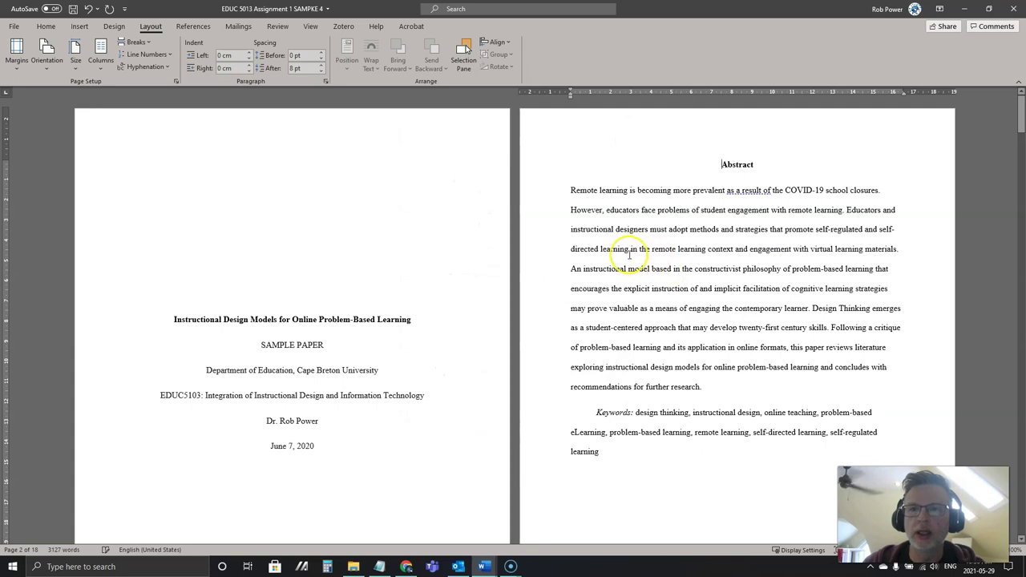
{"action": "scroll", "coordinate": [551, 360], "scroll_direction": "down", "scroll_amount": 8}
{"action": "scroll", "coordinate": [372, 224], "scroll_direction": "up", "scroll_amount": 9}
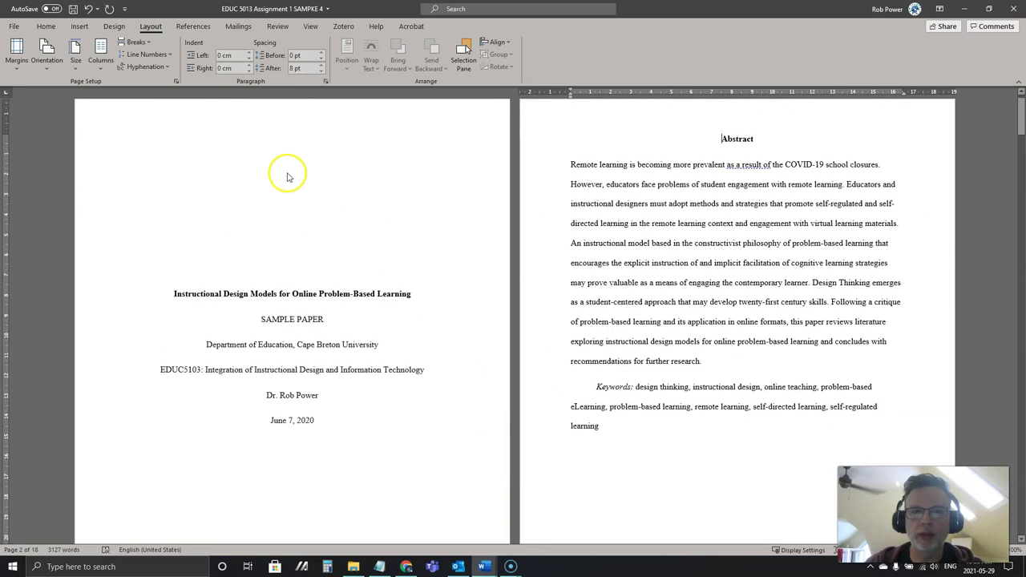
{"action": "scroll", "coordinate": [300, 294], "scroll_direction": "down", "scroll_amount": 5}
{"action": "scroll", "coordinate": [301, 294], "scroll_direction": "up", "scroll_amount": 5}
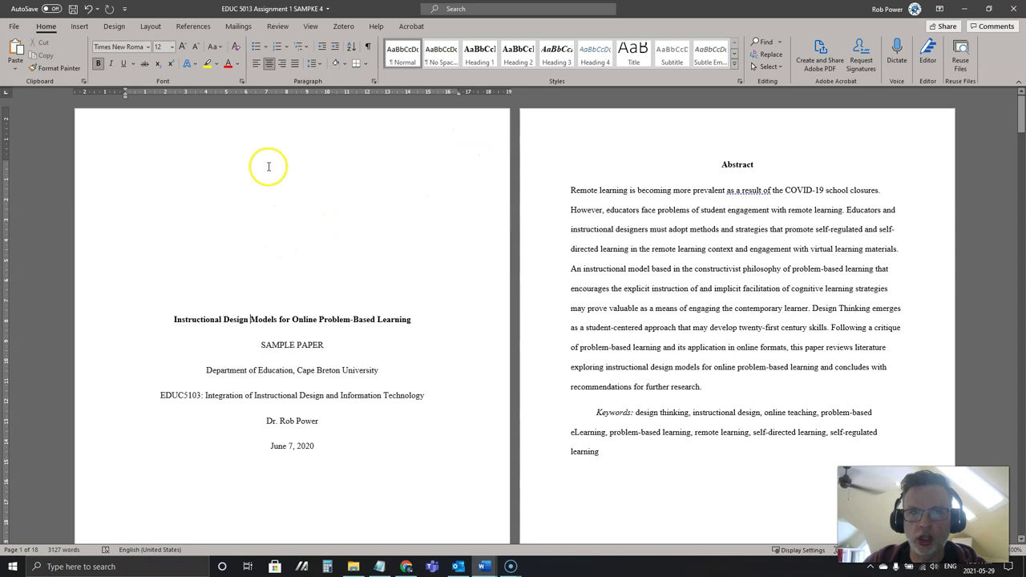
Insert a Plain Number page number at the current position in the page 1 header
{"action": "double_click", "coordinate": [263, 133]}
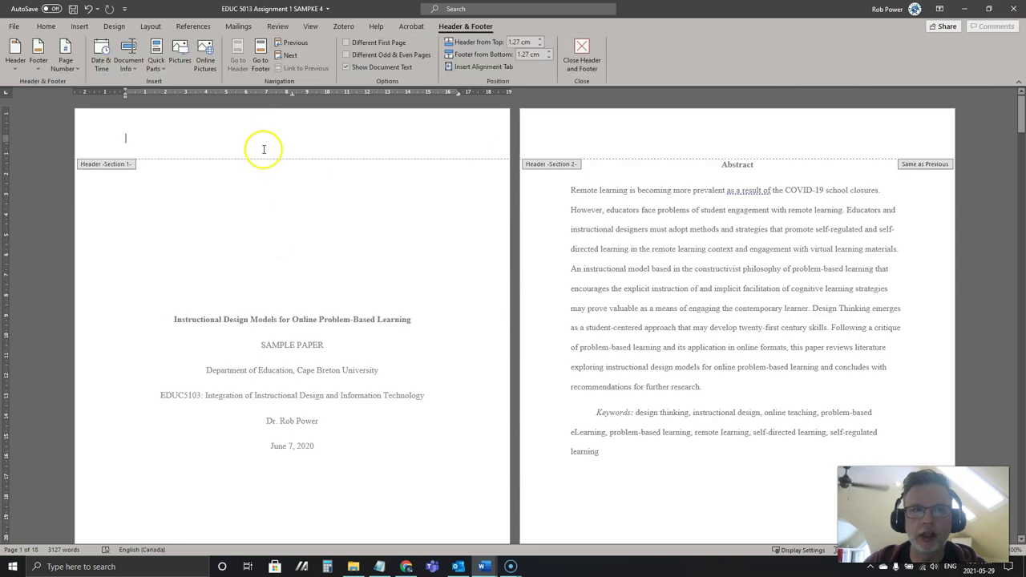
{"action": "left_click", "coordinate": [76, 71]}
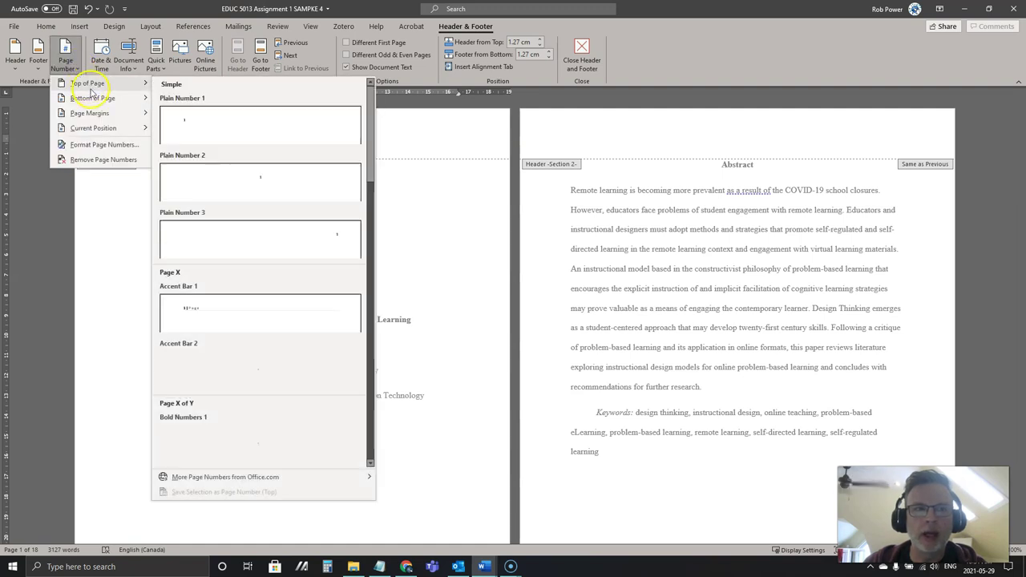
{"action": "mouse_move", "coordinate": [119, 127]}
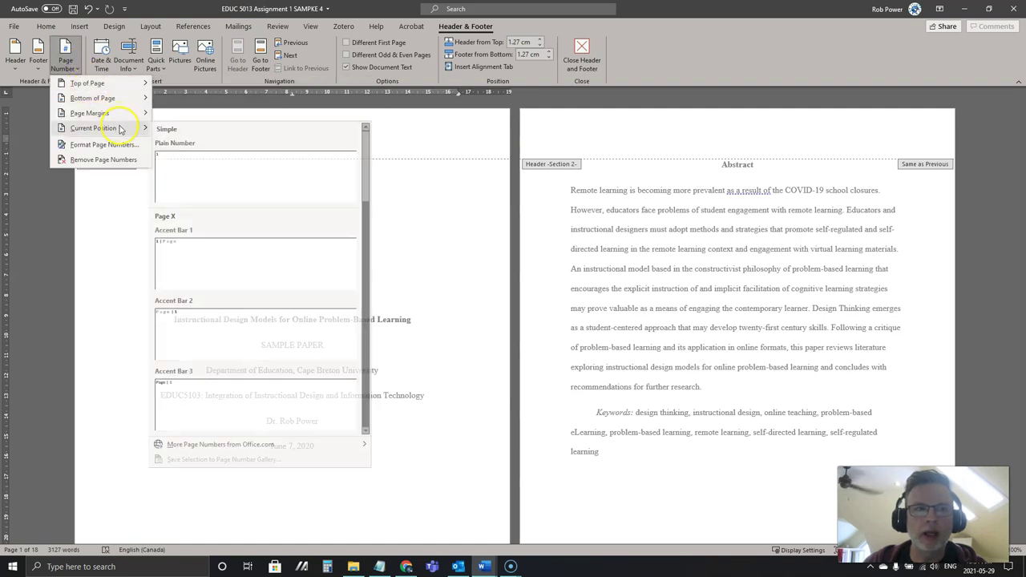
{"action": "left_click", "coordinate": [212, 182]}
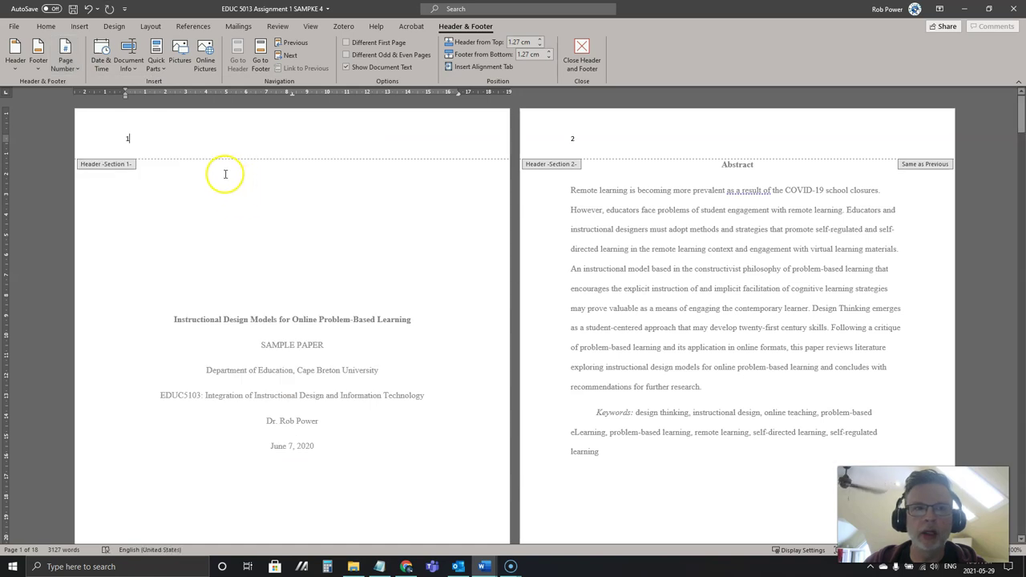
Right-align the header page number and return to the body text
{"action": "left_click", "coordinate": [47, 27]}
{"action": "left_click", "coordinate": [282, 64]}
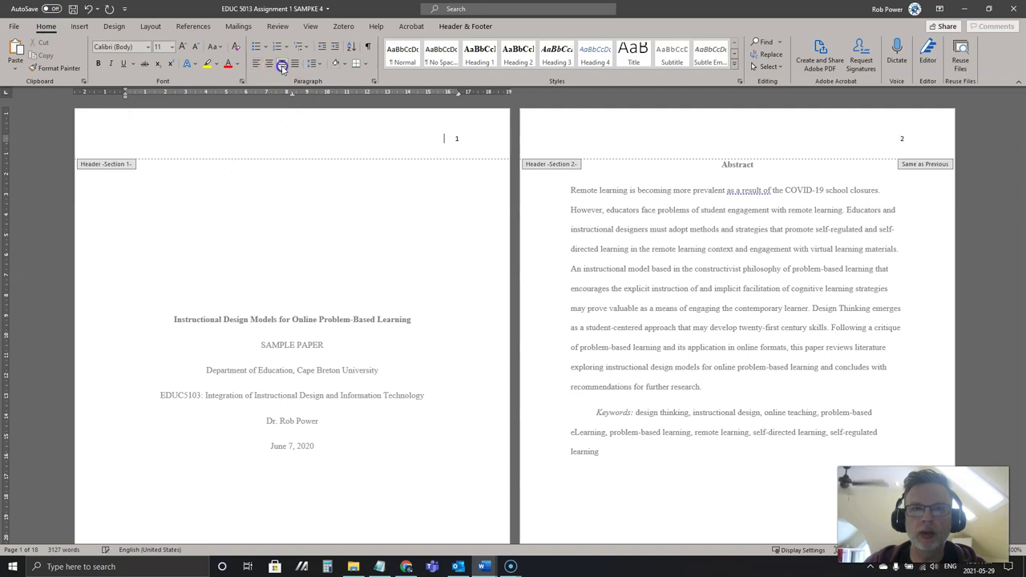
{"action": "triple_click", "coordinate": [312, 211]}
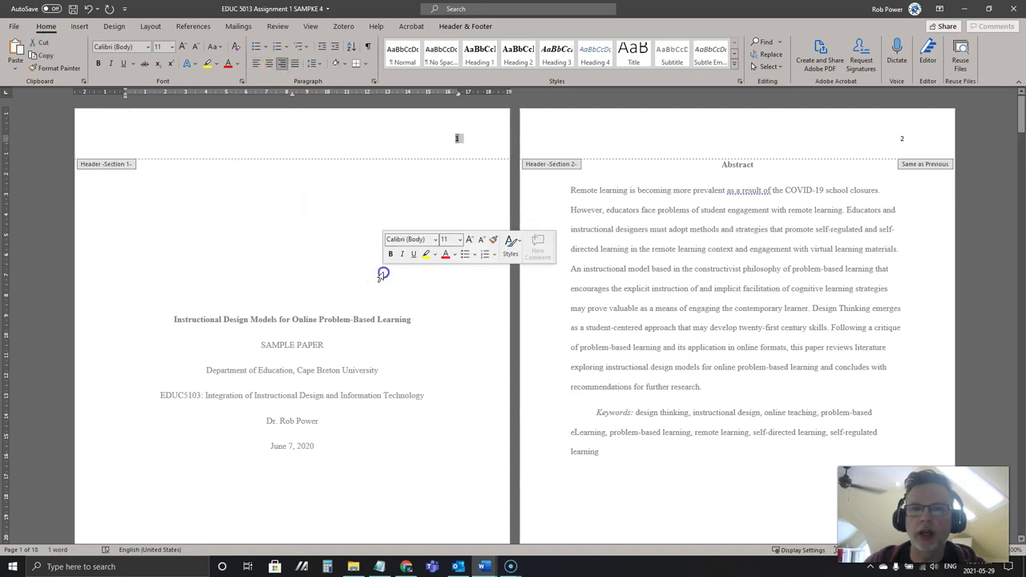
{"action": "double_click", "coordinate": [618, 229]}
{"action": "scroll", "coordinate": [440, 240], "scroll_direction": "down", "scroll_amount": 5}
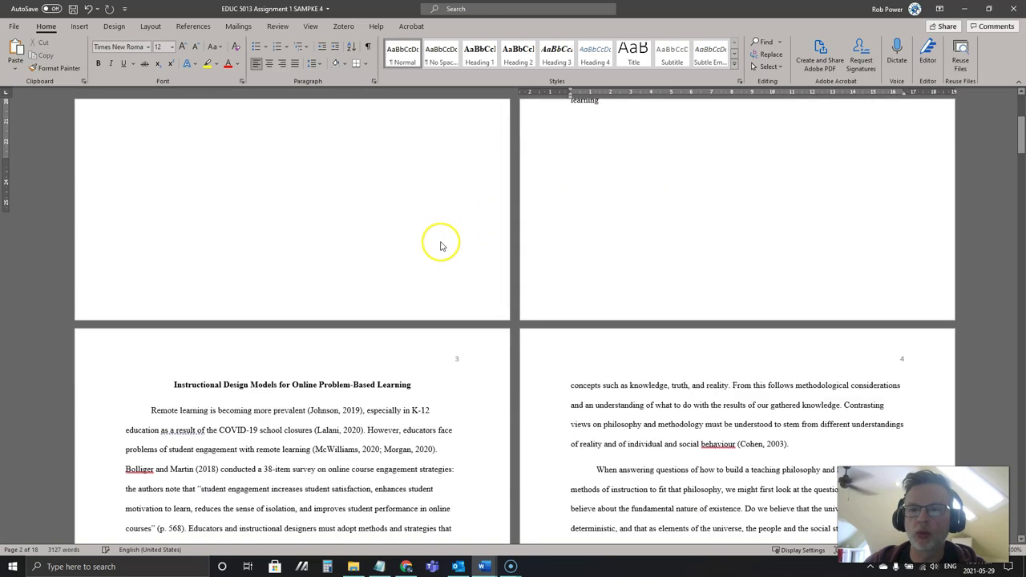
{"action": "scroll", "coordinate": [437, 243], "scroll_direction": "up", "scroll_amount": 10}
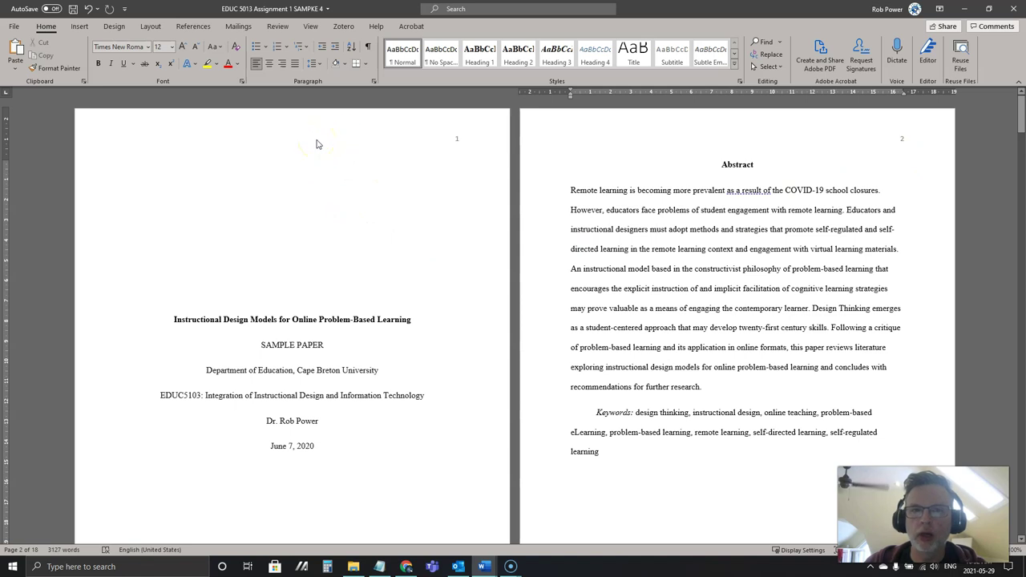
Open the cover page header for editing, then close it and return to the body
{"action": "double_click", "coordinate": [409, 143]}
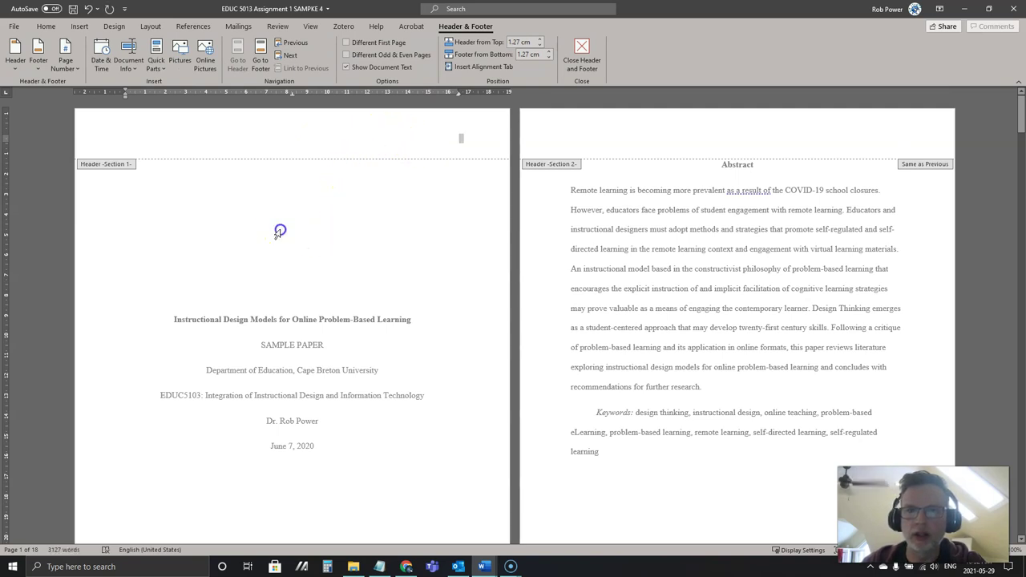
{"action": "double_click", "coordinate": [318, 321]}
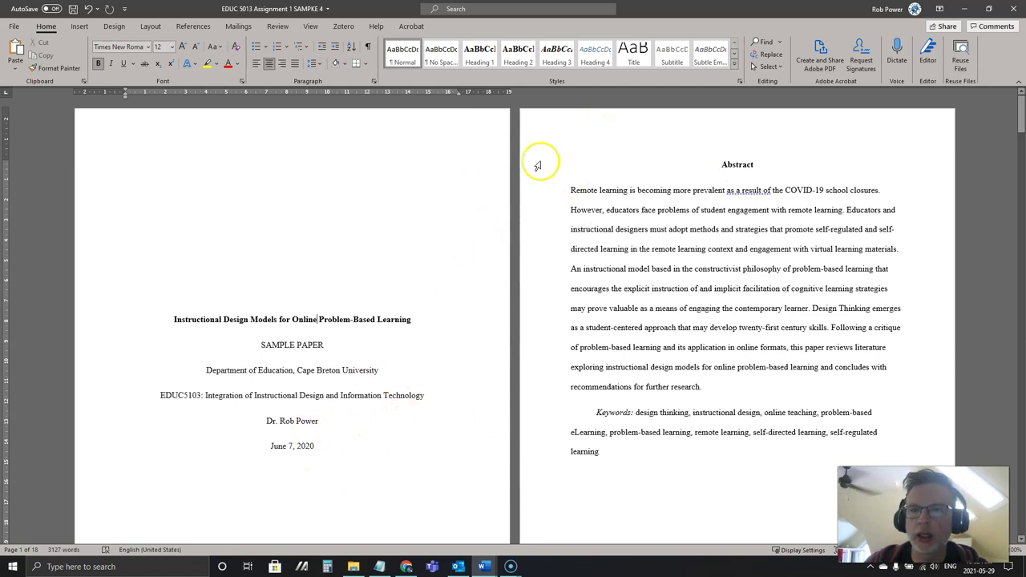
From the page 2 header, add Top of Page page numbers
{"action": "double_click", "coordinate": [607, 130]}
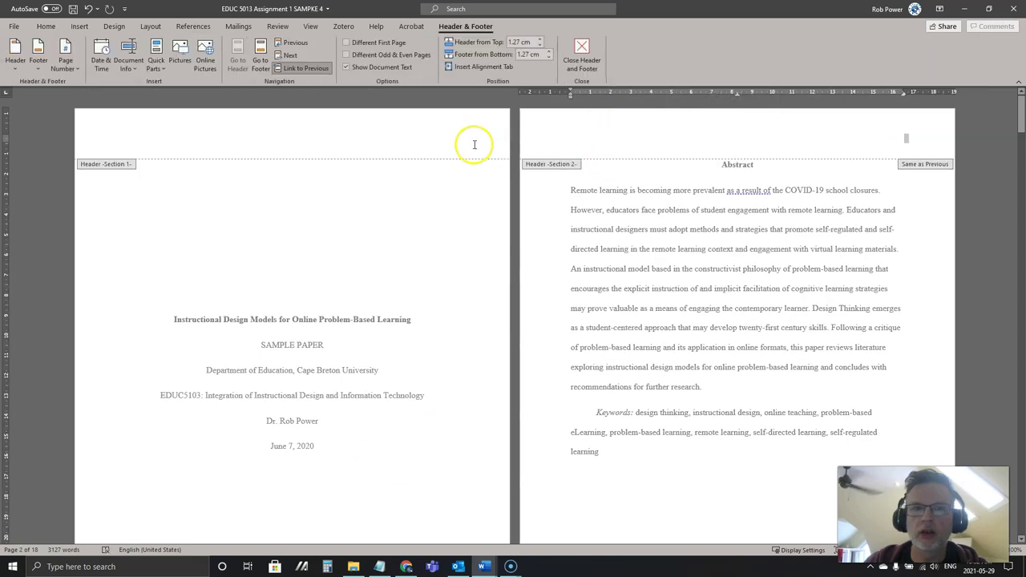
{"action": "left_click", "coordinate": [74, 71]}
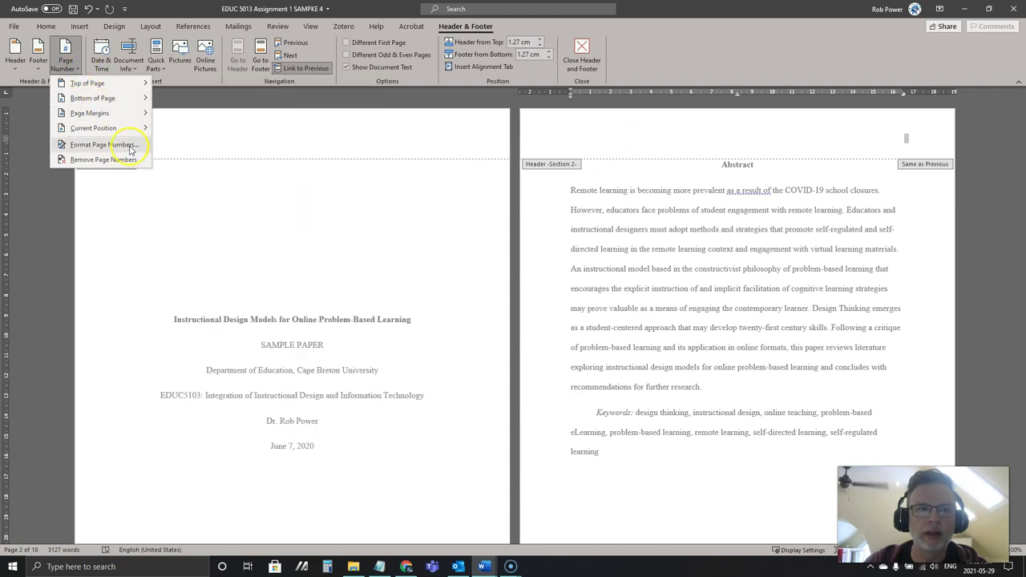
{"action": "mouse_move", "coordinate": [128, 131]}
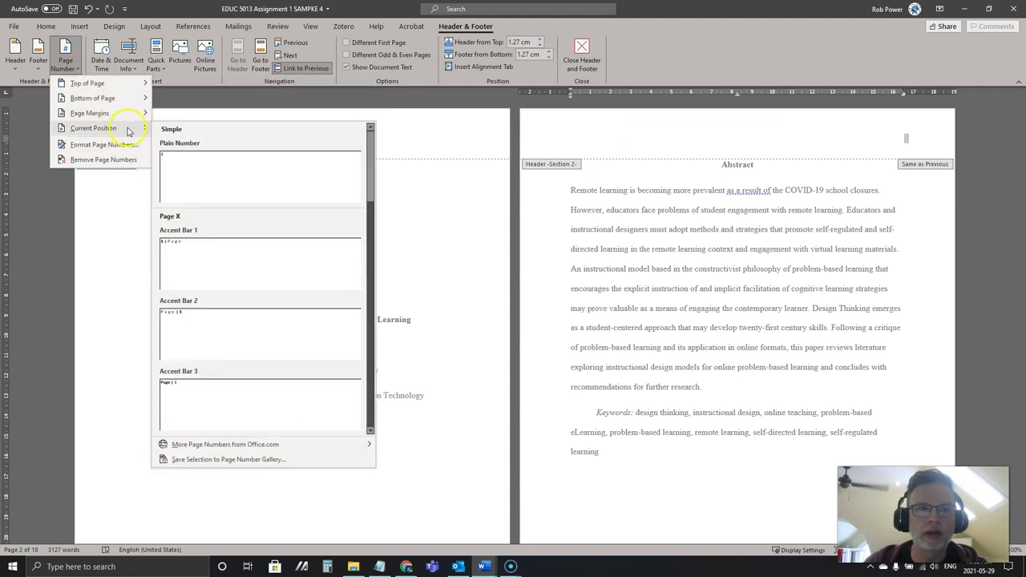
{"action": "left_click", "coordinate": [227, 167]}
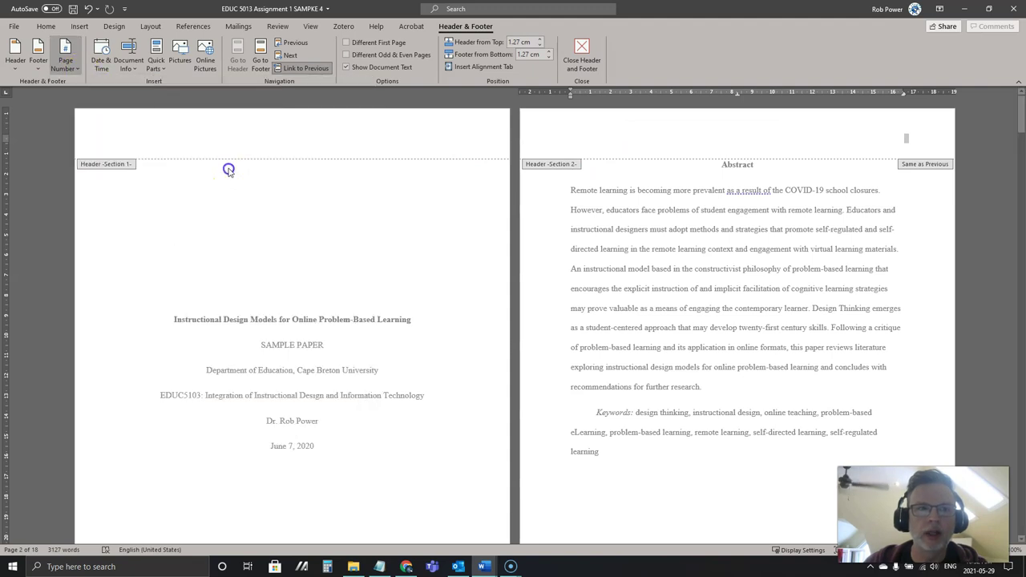
Right-align the page number and turn off Link to Previous for the Abstract header
{"action": "left_click", "coordinate": [38, 28]}
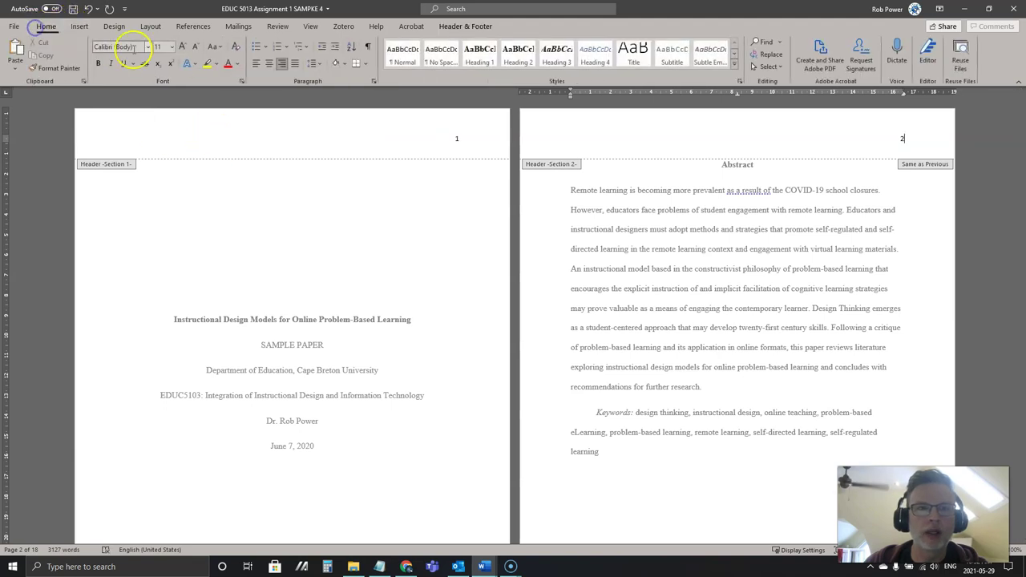
{"action": "left_click", "coordinate": [283, 70]}
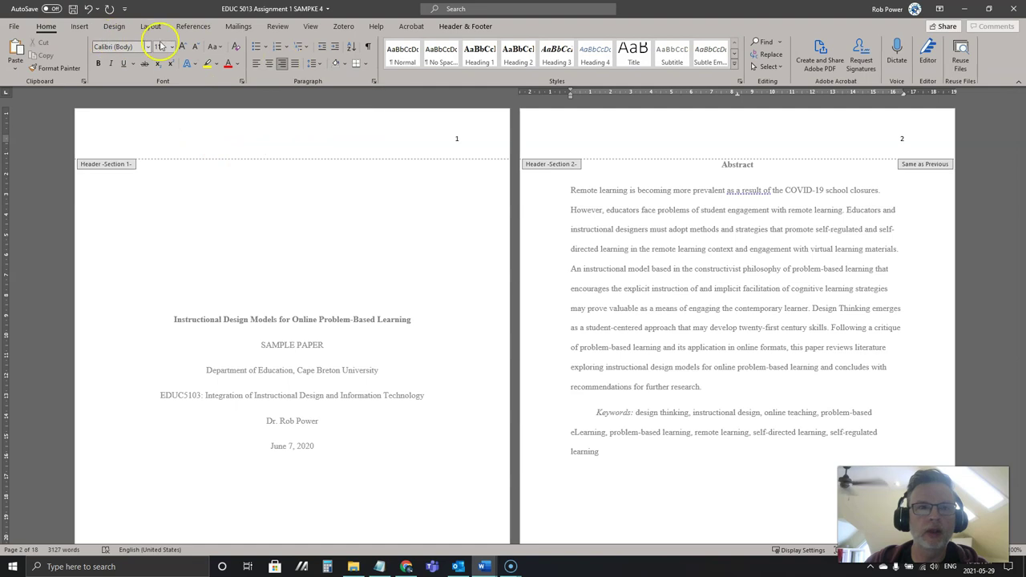
{"action": "left_click", "coordinate": [465, 26]}
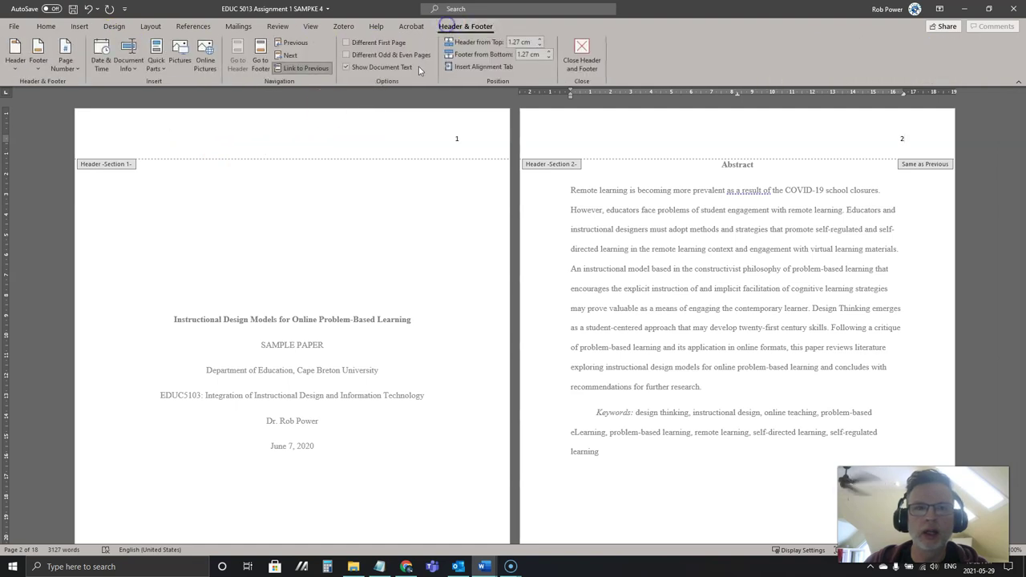
{"action": "left_click", "coordinate": [303, 72]}
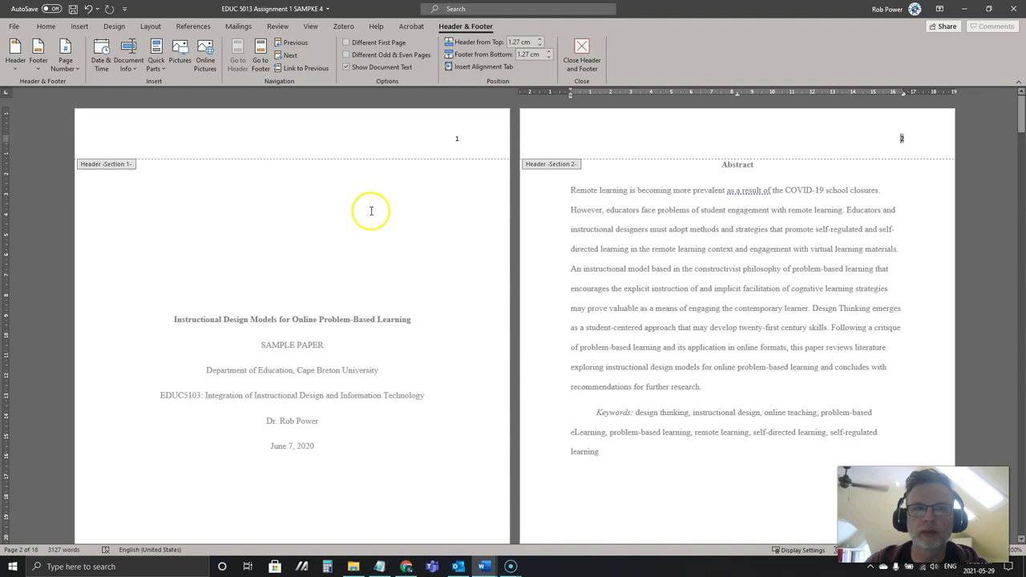
Select the page number 1 in the title page header and delete it
{"action": "double_click", "coordinate": [368, 209]}
{"action": "left_click", "coordinate": [458, 143]}
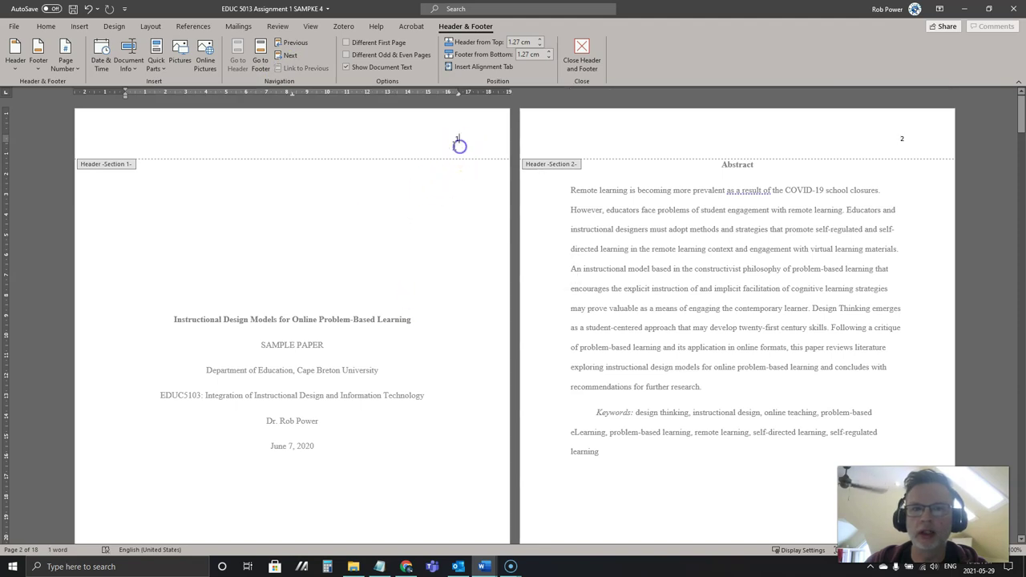
{"action": "double_click", "coordinate": [378, 241]}
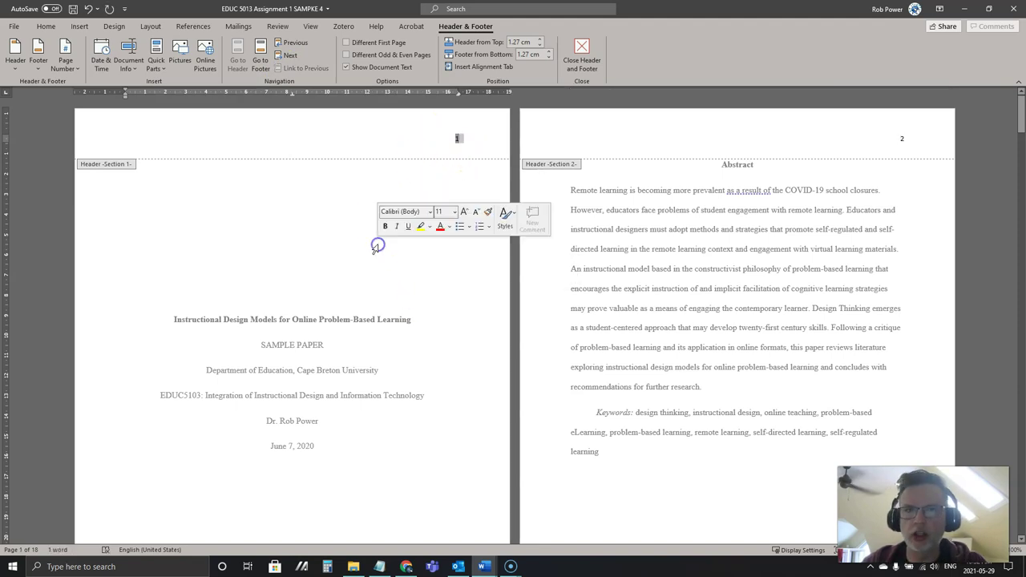
{"action": "left_click", "coordinate": [371, 153]}
{"action": "double_click", "coordinate": [410, 151]}
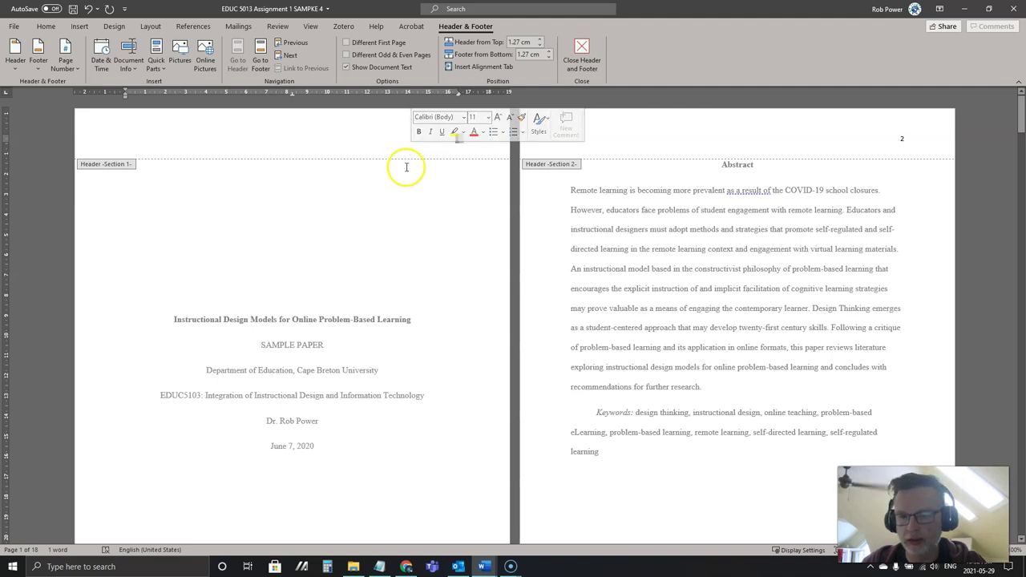
{"action": "key", "text": "Delete"}
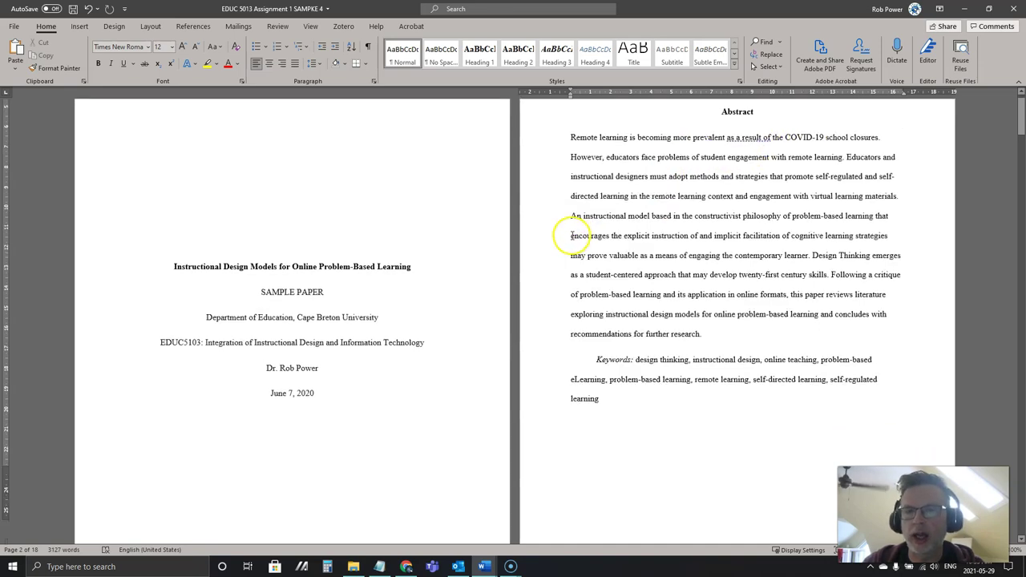
Insert a page break with Ctrl+Enter after the Abstract keywords
{"action": "scroll", "coordinate": [505, 246], "scroll_direction": "down", "scroll_amount": 4}
{"action": "scroll", "coordinate": [460, 267], "scroll_direction": "up", "scroll_amount": 2}
{"action": "scroll", "coordinate": [461, 267], "scroll_direction": "up", "scroll_amount": 2}
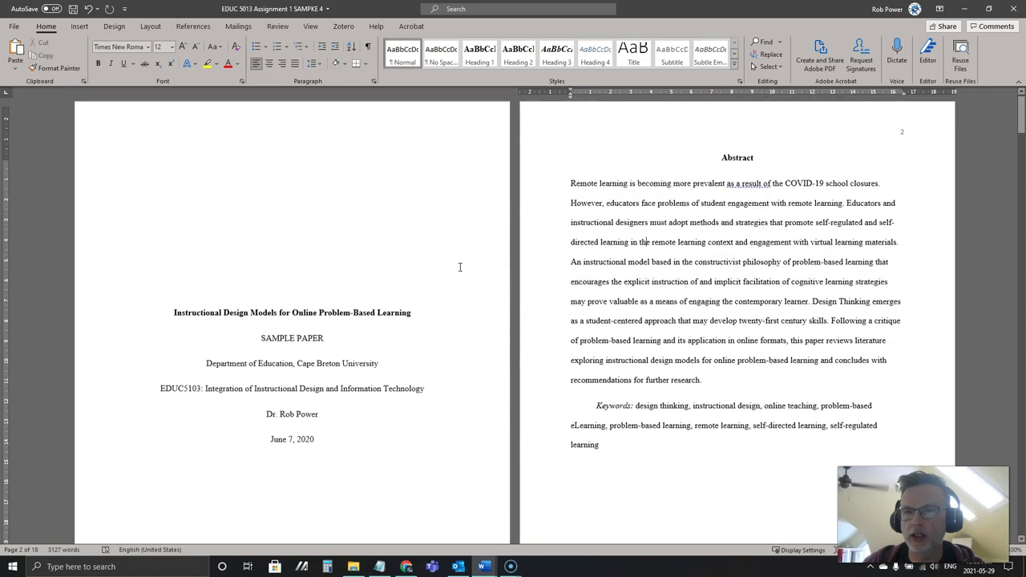
{"action": "scroll", "coordinate": [441, 255], "scroll_direction": "down", "scroll_amount": 4}
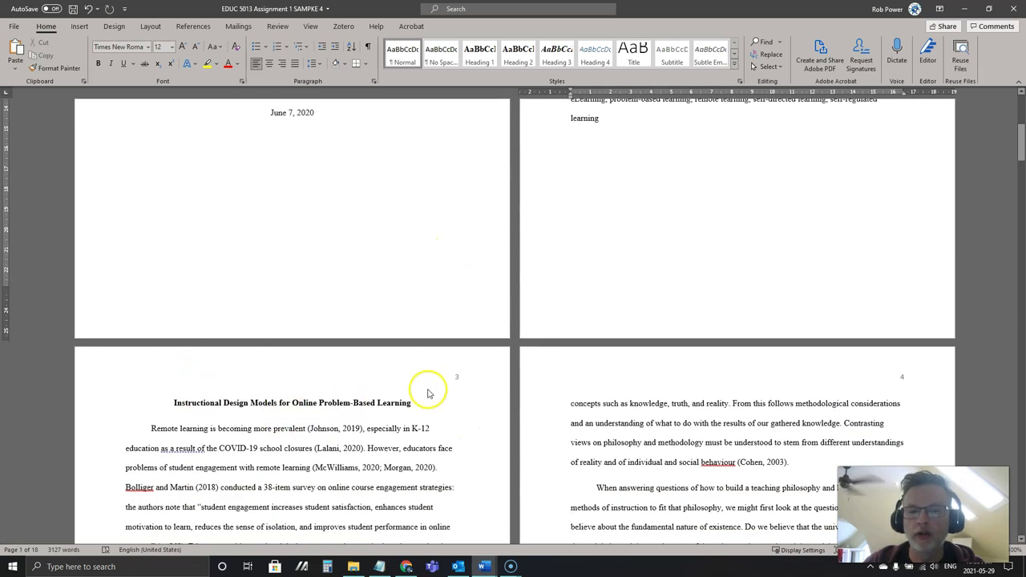
{"action": "scroll", "coordinate": [356, 376], "scroll_direction": "up", "scroll_amount": 4}
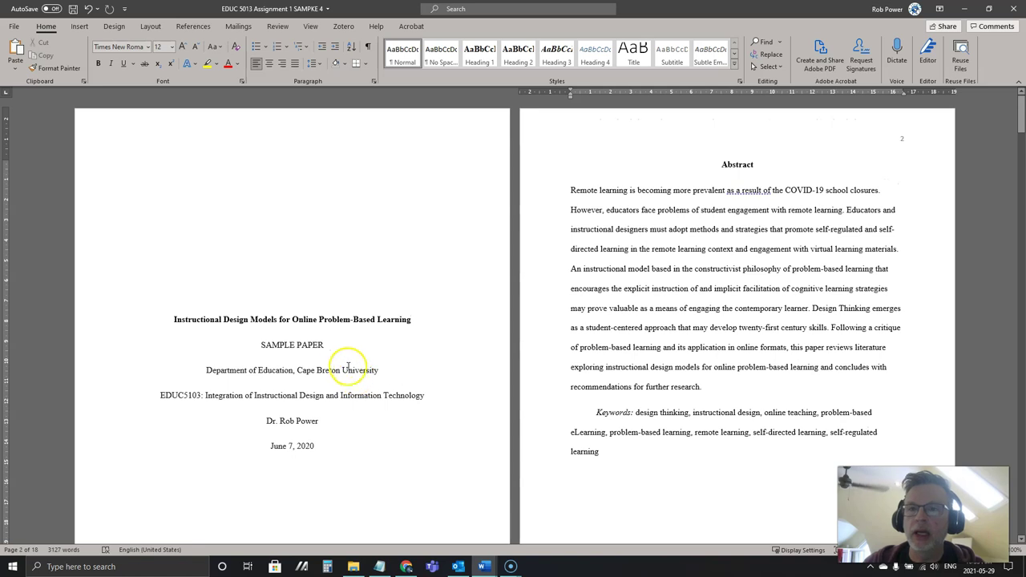
{"action": "scroll", "coordinate": [319, 356], "scroll_direction": "down", "scroll_amount": 2}
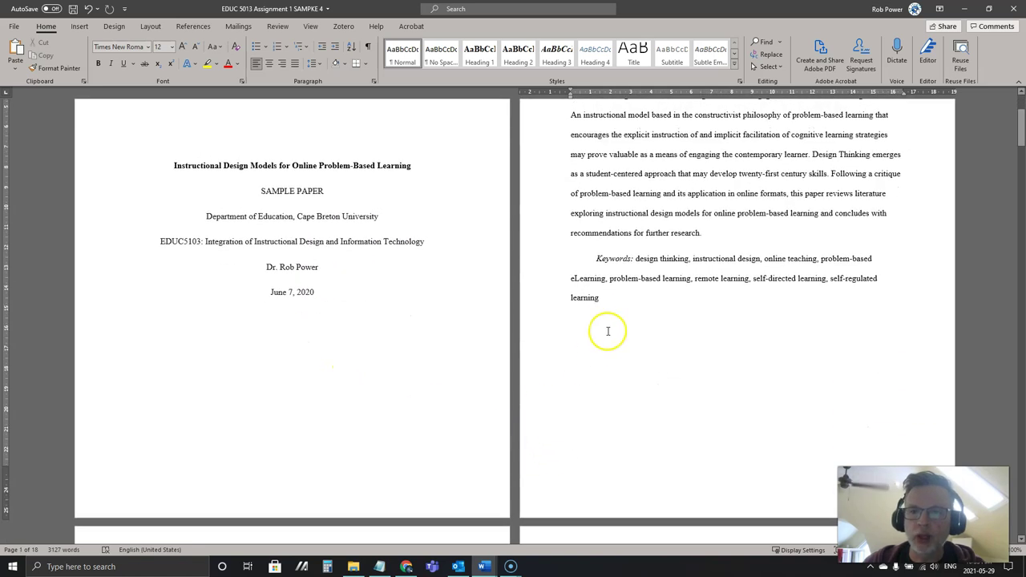
{"action": "scroll", "coordinate": [585, 281], "scroll_direction": "up", "scroll_amount": 2}
{"action": "scroll", "coordinate": [591, 286], "scroll_direction": "down", "scroll_amount": 2}
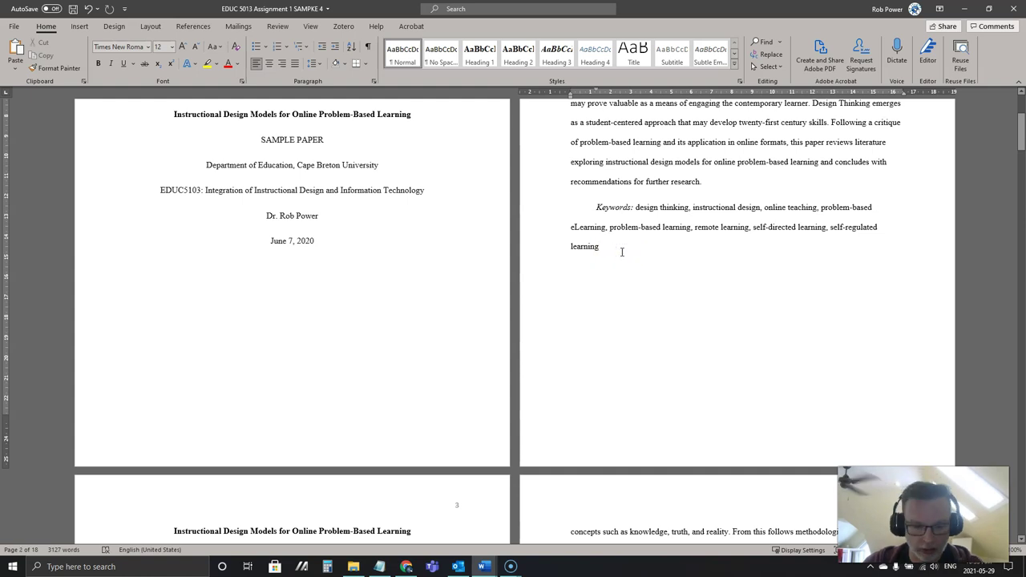
{"action": "key", "text": "ctrl+Return"}
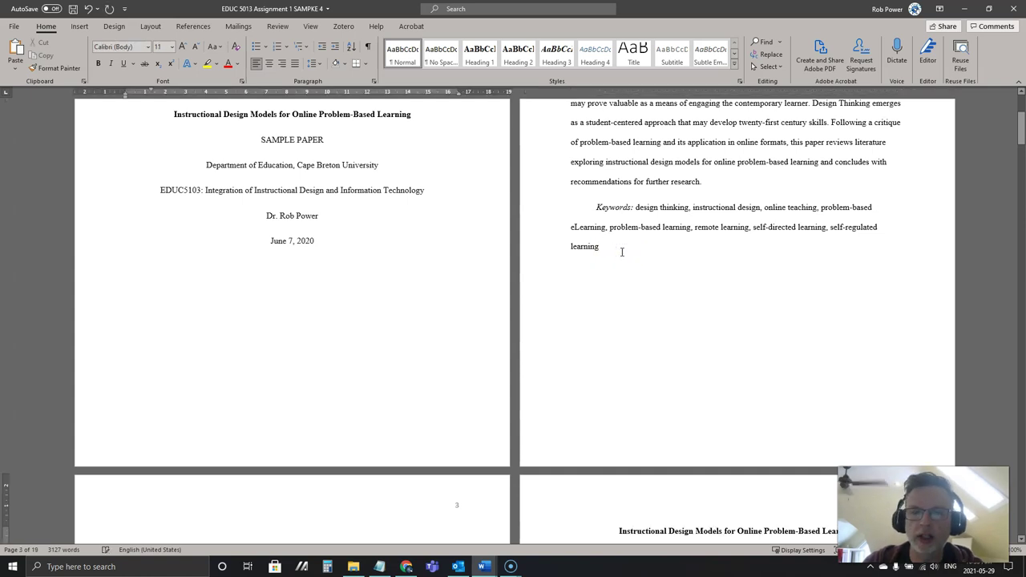
{"action": "scroll", "coordinate": [481, 240], "scroll_direction": "up", "scroll_amount": 2}
{"action": "scroll", "coordinate": [275, 51], "scroll_direction": "down", "scroll_amount": 5}
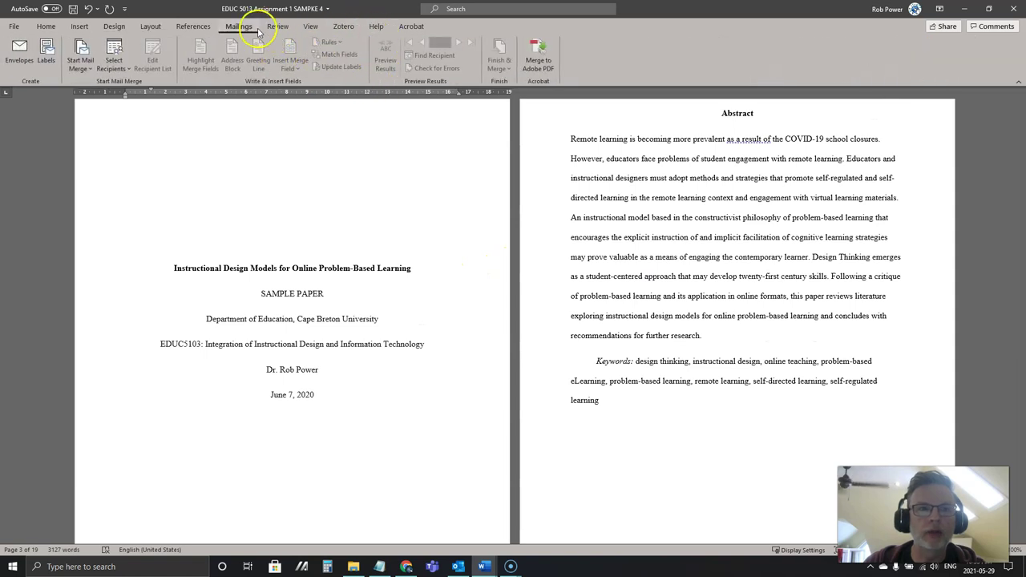
{"action": "left_click", "coordinate": [194, 26]}
Insert Automatic Table 1 as the table of contents on page 3
{"action": "scroll", "coordinate": [203, 160], "scroll_direction": "down", "scroll_amount": 2}
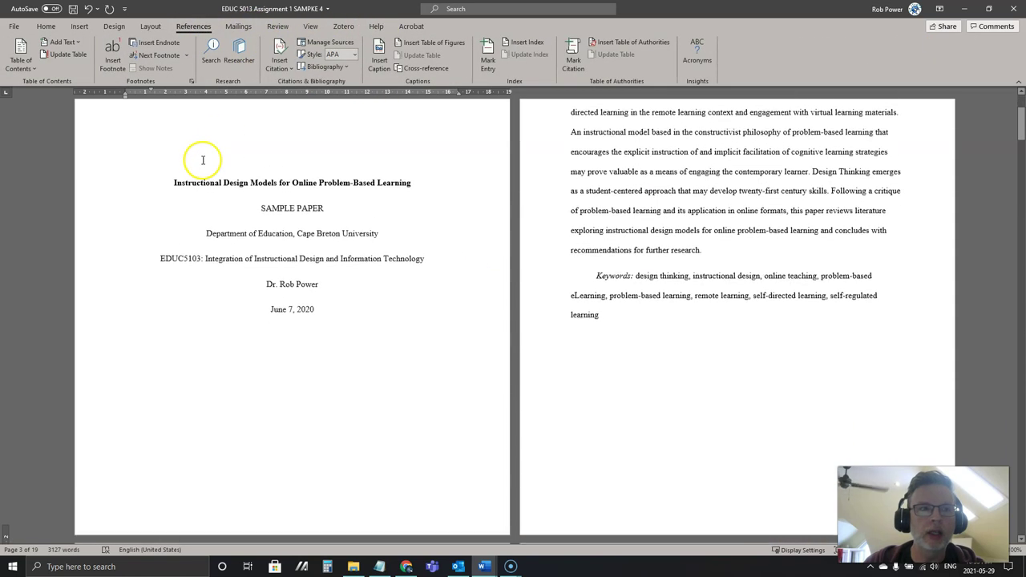
{"action": "scroll", "coordinate": [203, 161], "scroll_direction": "down", "scroll_amount": 3}
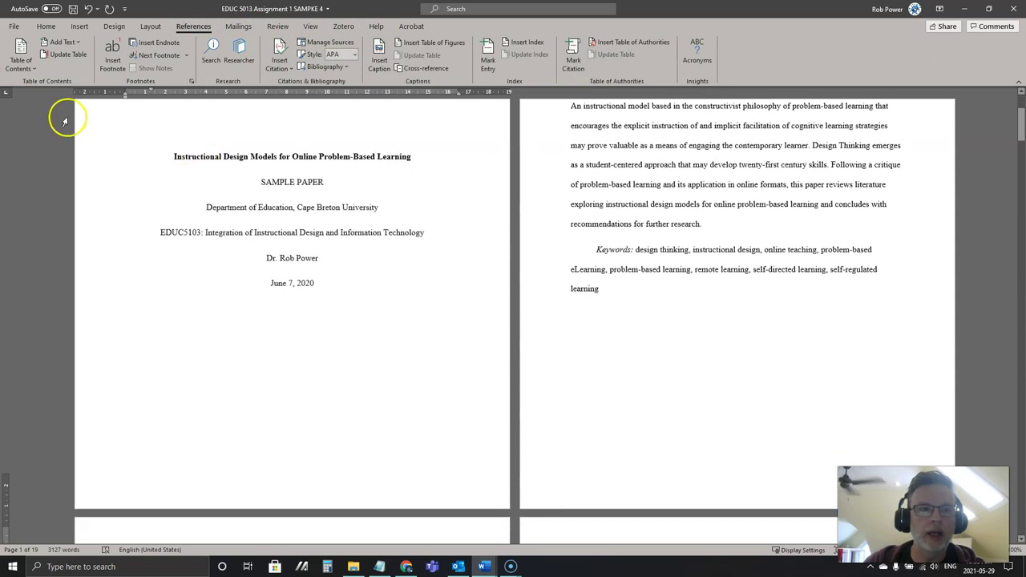
{"action": "left_click", "coordinate": [21, 62]}
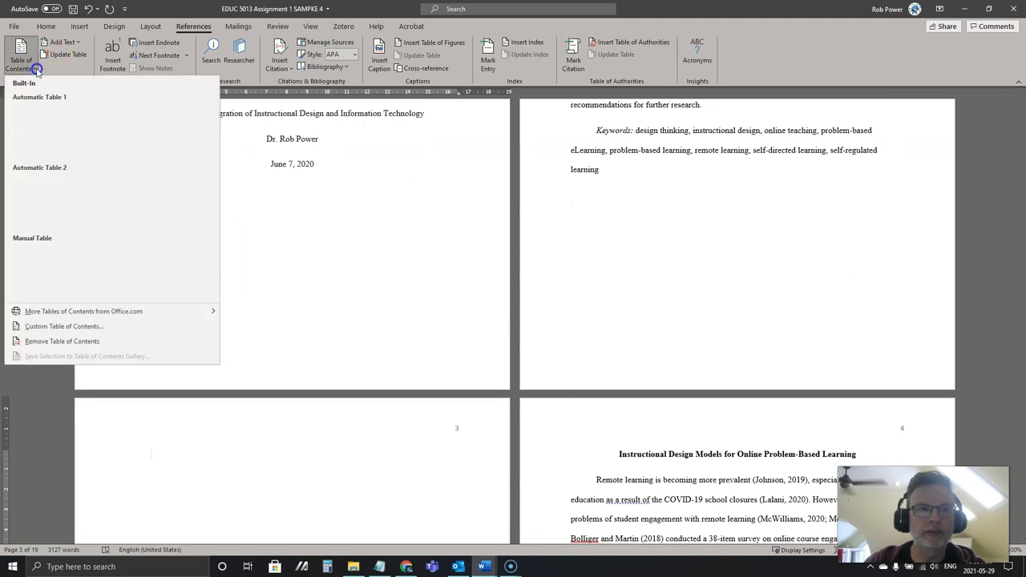
{"action": "left_click", "coordinate": [50, 114]}
{"action": "scroll", "coordinate": [192, 211], "scroll_direction": "down", "scroll_amount": 2}
{"action": "scroll", "coordinate": [191, 218], "scroll_direction": "up", "scroll_amount": 5}
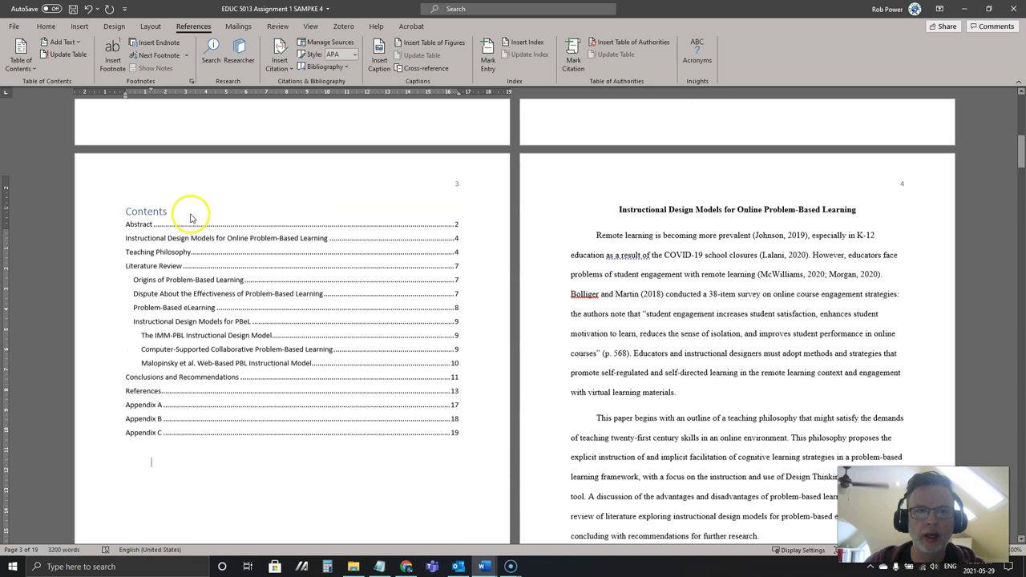
{"action": "scroll", "coordinate": [191, 218], "scroll_direction": "up", "scroll_amount": 1}
Make the 'Contents' title Heading 1, black and centred
{"action": "left_click_drag", "start_coordinate": [167, 233], "coordinate": [128, 230]}
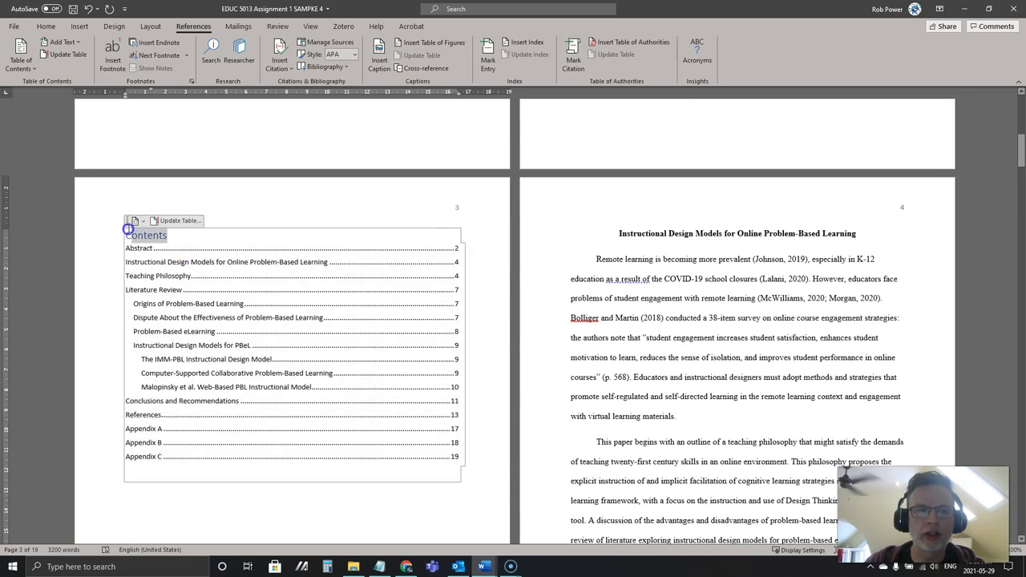
{"action": "left_click", "coordinate": [46, 26]}
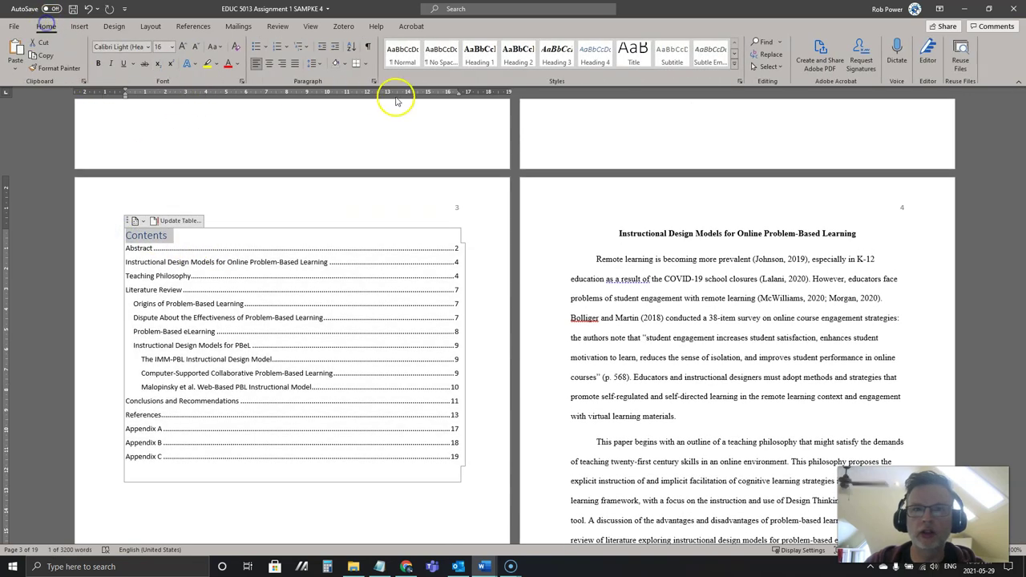
{"action": "left_click", "coordinate": [478, 54]}
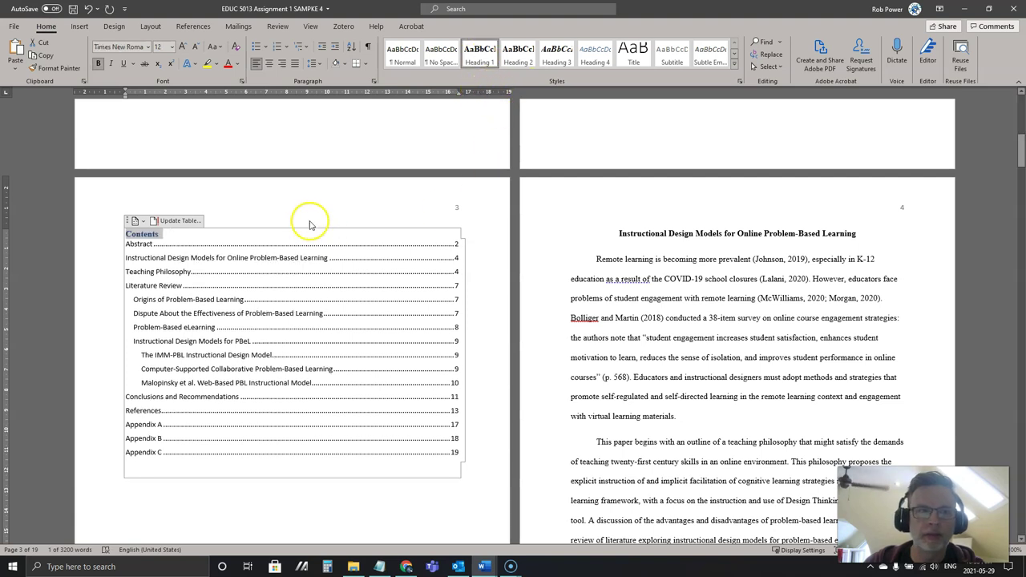
{"action": "left_click", "coordinate": [238, 70]}
{"action": "left_click", "coordinate": [240, 102]}
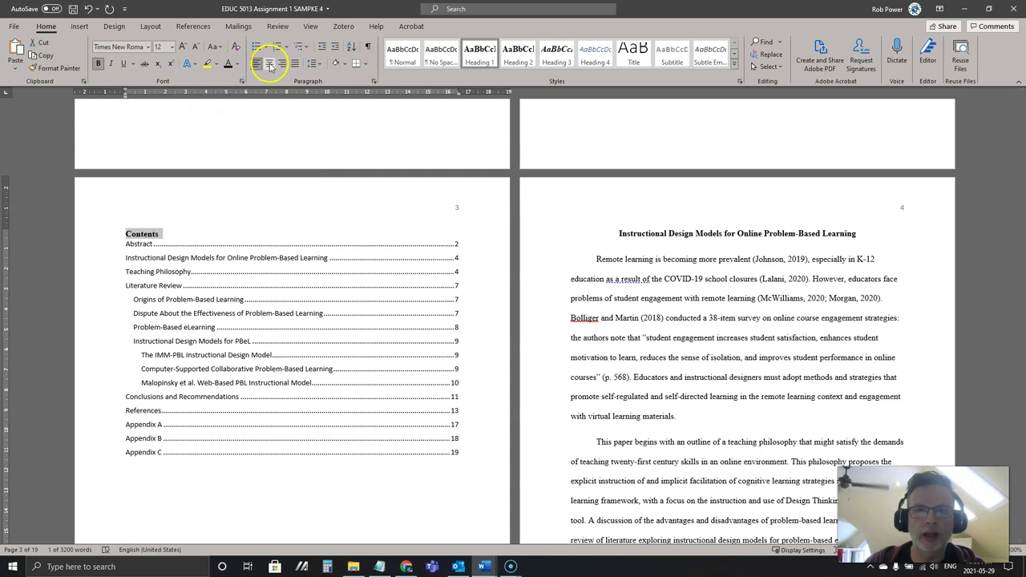
{"action": "left_click", "coordinate": [269, 66]}
{"action": "left_click", "coordinate": [656, 261]}
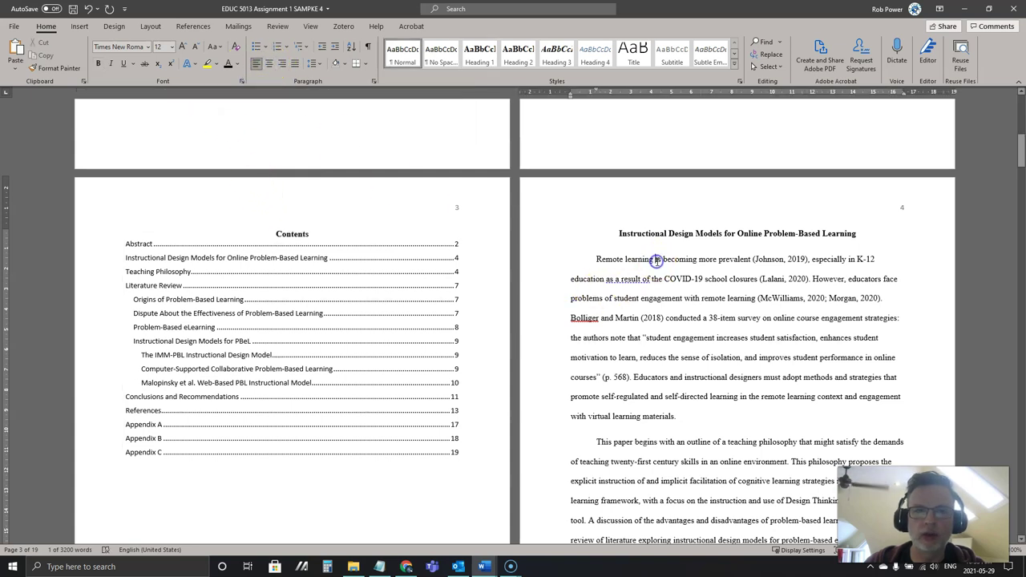
{"action": "left_click", "coordinate": [338, 503]}
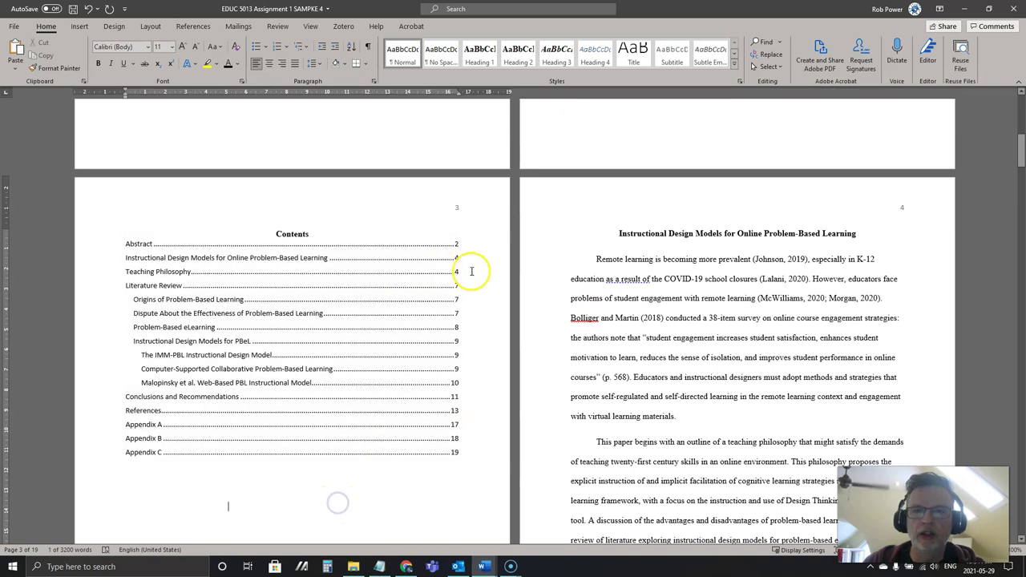
Delete the page break on the blank line below the table of contents
{"action": "scroll", "coordinate": [481, 265], "scroll_direction": "up", "scroll_amount": 15}
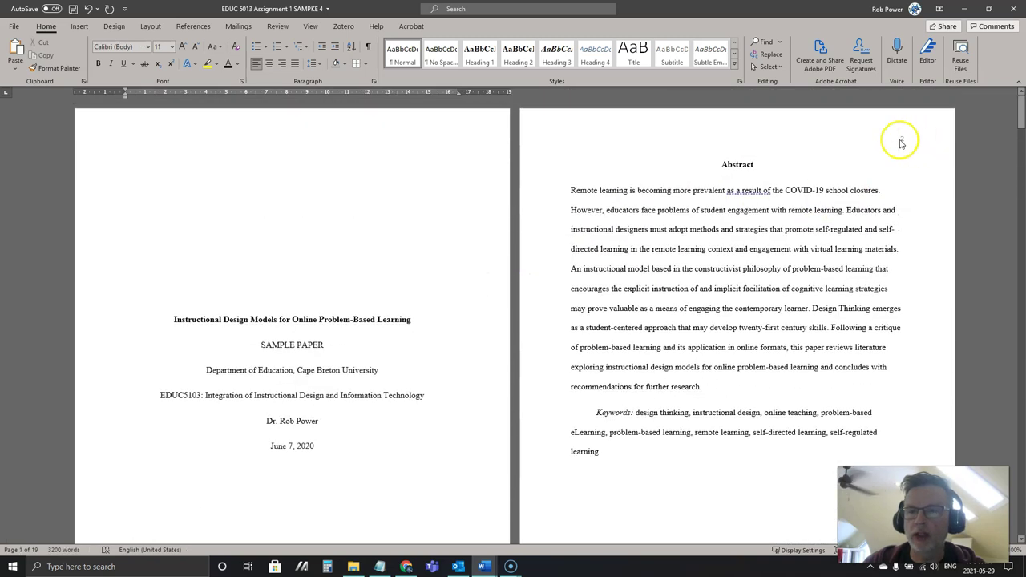
{"action": "scroll", "coordinate": [485, 393], "scroll_direction": "down", "scroll_amount": 8}
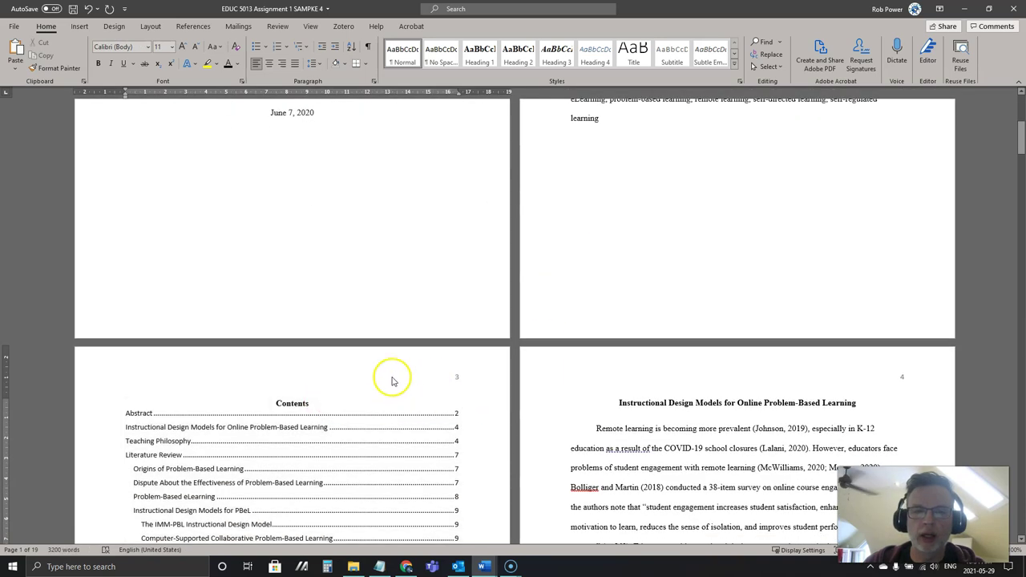
{"action": "scroll", "coordinate": [392, 381], "scroll_direction": "down", "scroll_amount": 3}
{"action": "scroll", "coordinate": [623, 294], "scroll_direction": "down", "scroll_amount": 1}
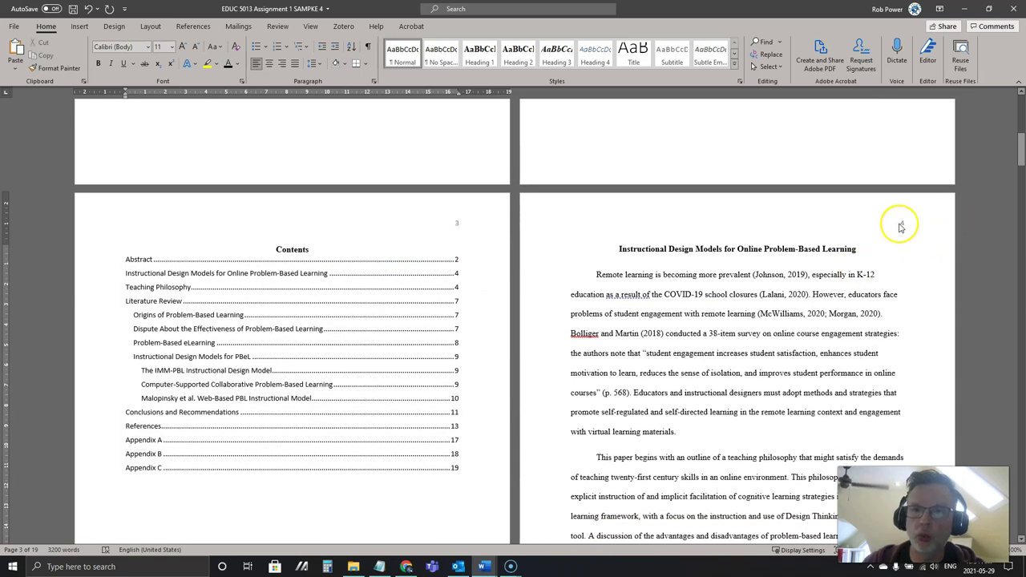
{"action": "scroll", "coordinate": [824, 222], "scroll_direction": "down", "scroll_amount": 6}
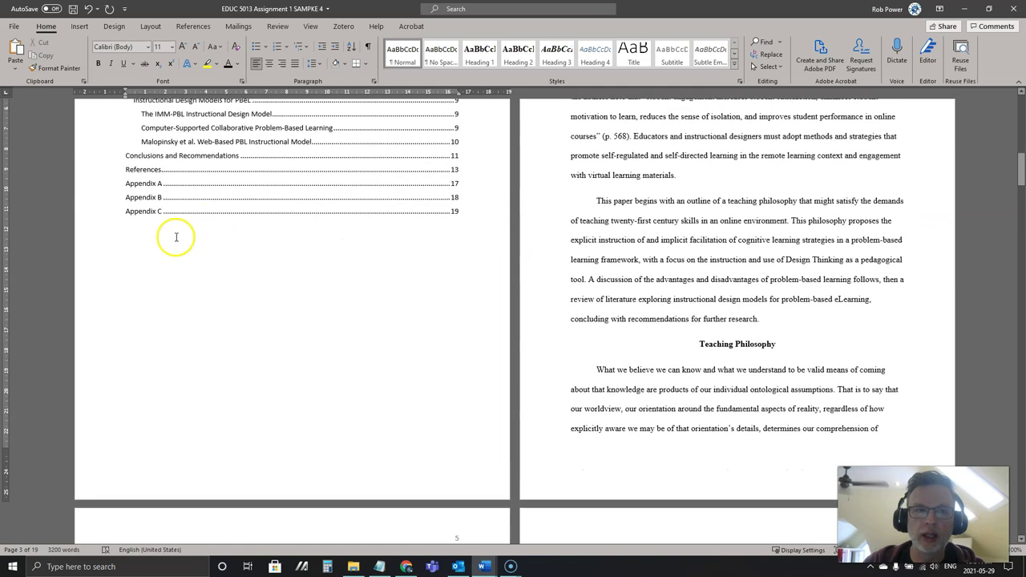
{"action": "left_click", "coordinate": [122, 245]}
{"action": "right_click", "coordinate": [115, 247]}
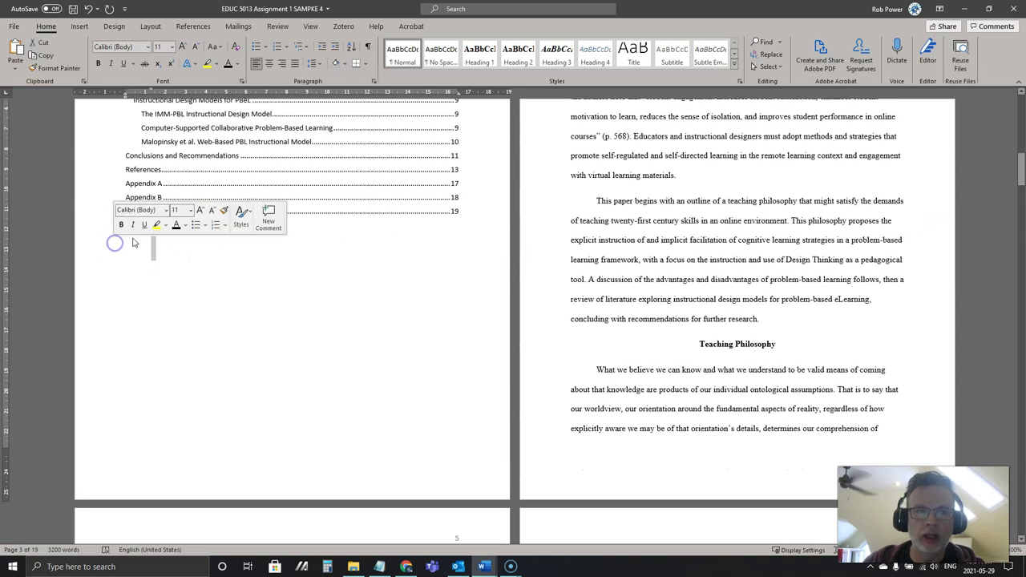
{"action": "left_click", "coordinate": [140, 257]}
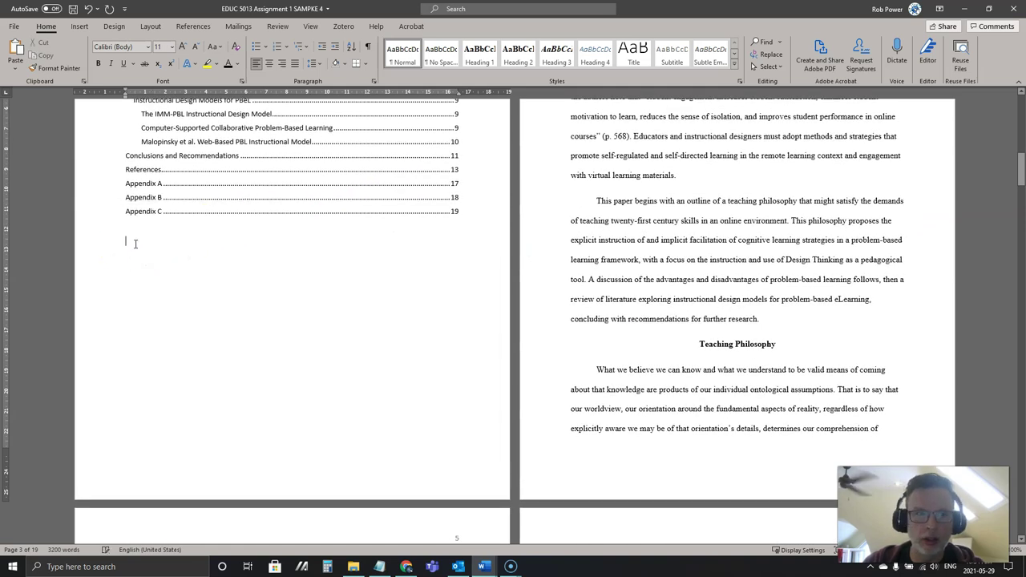
{"action": "key", "text": "Delete"}
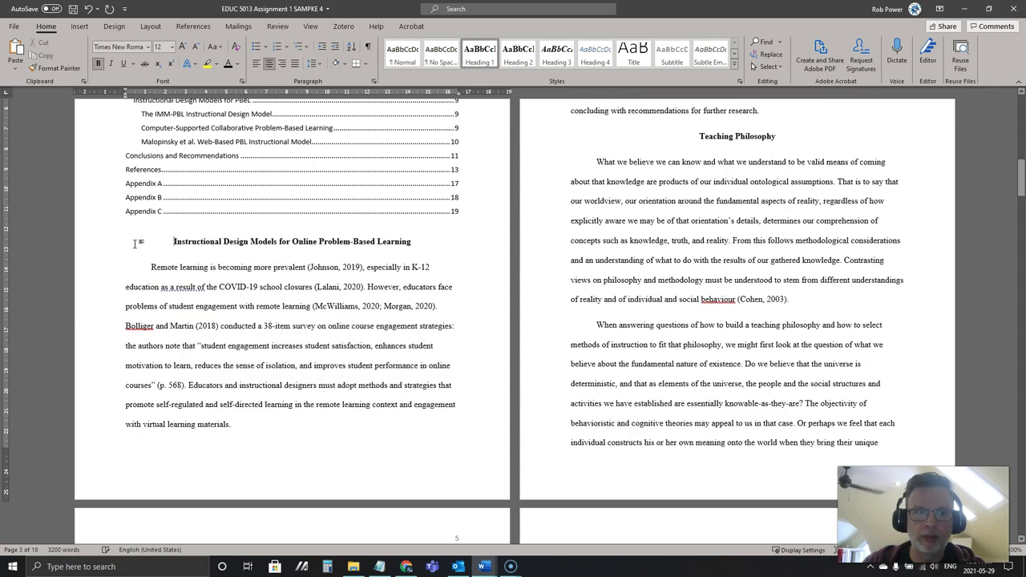
Insert a Next Page section break before the Instructional Design Models heading
{"action": "left_click", "coordinate": [346, 300]}
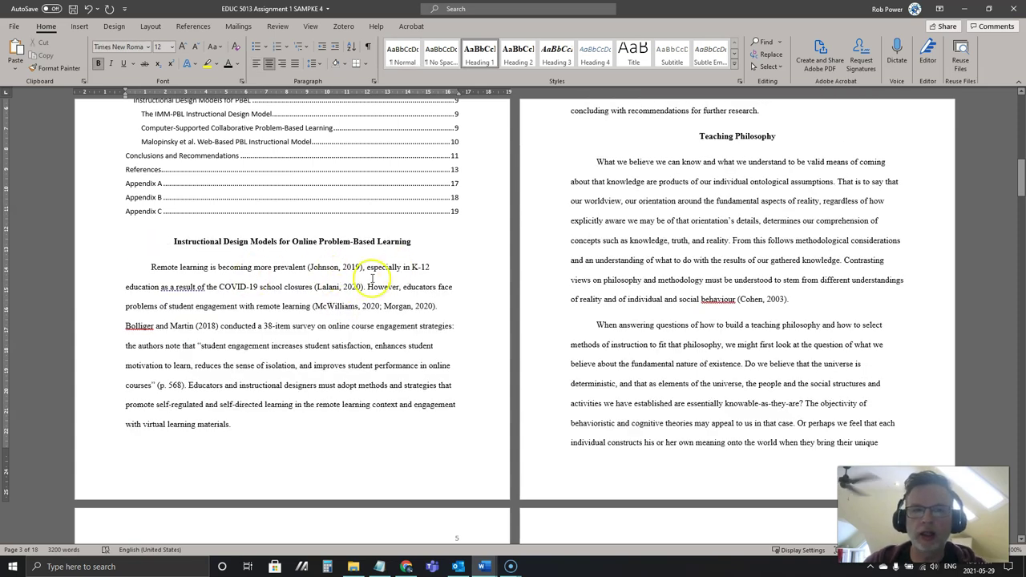
{"action": "scroll", "coordinate": [364, 284], "scroll_direction": "up", "scroll_amount": 3}
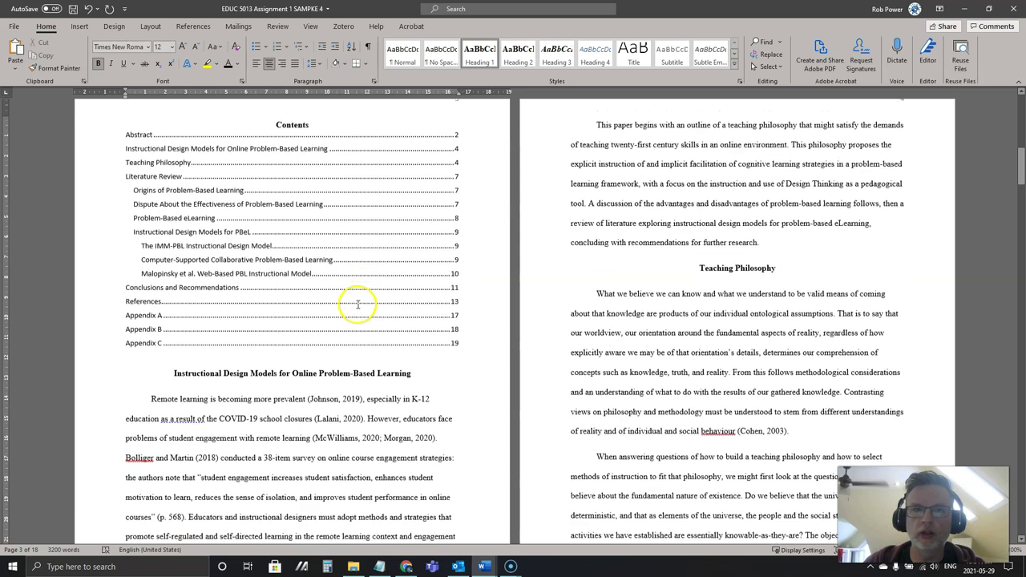
{"action": "left_click", "coordinate": [352, 299]}
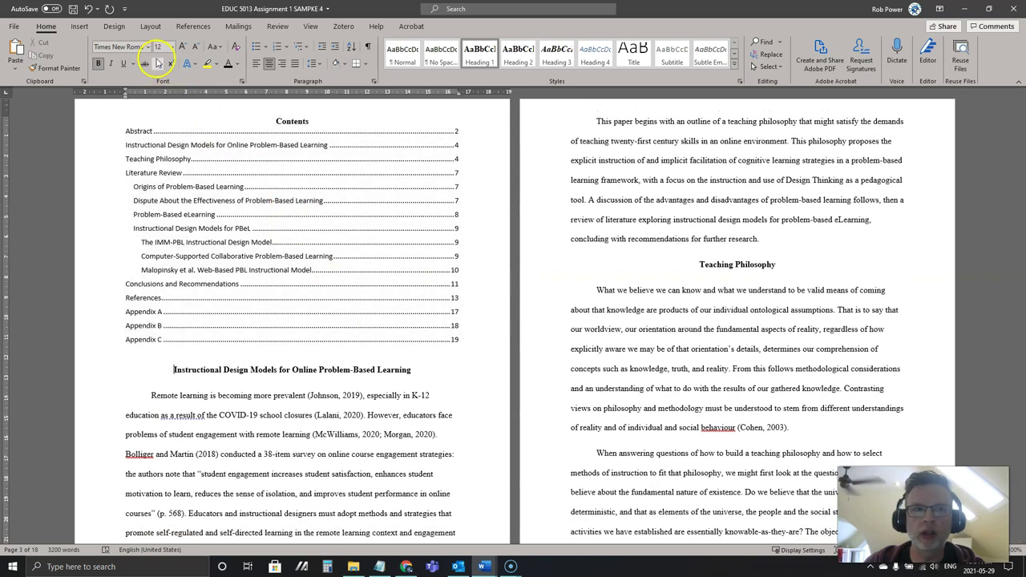
{"action": "left_click", "coordinate": [151, 26]}
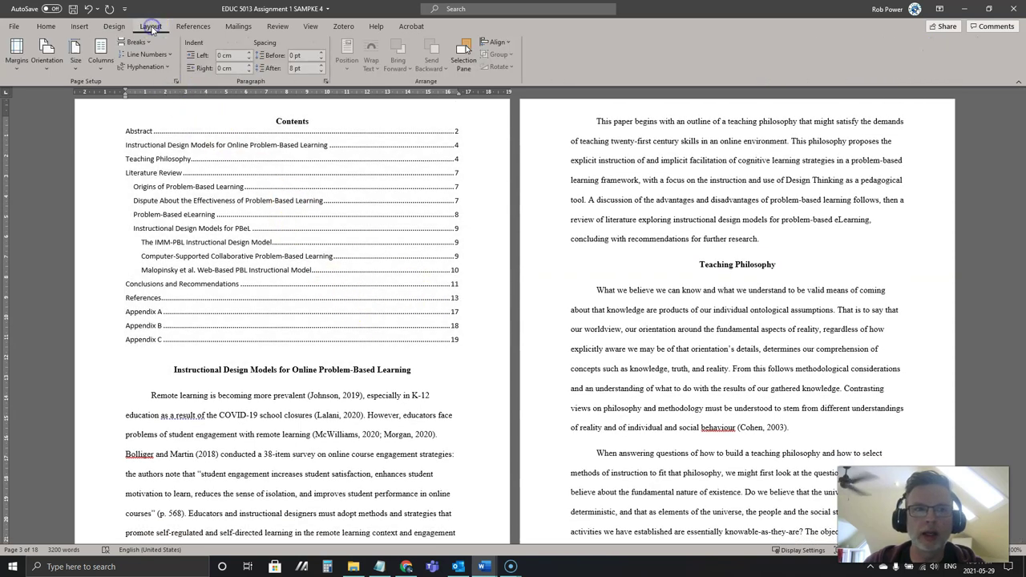
{"action": "left_click", "coordinate": [147, 44]}
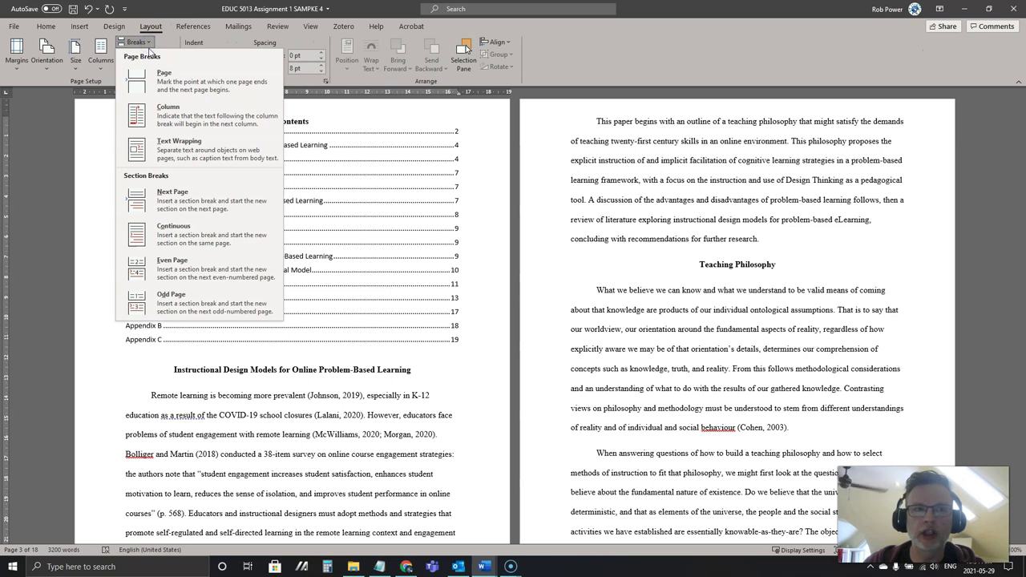
{"action": "left_click", "coordinate": [199, 197]}
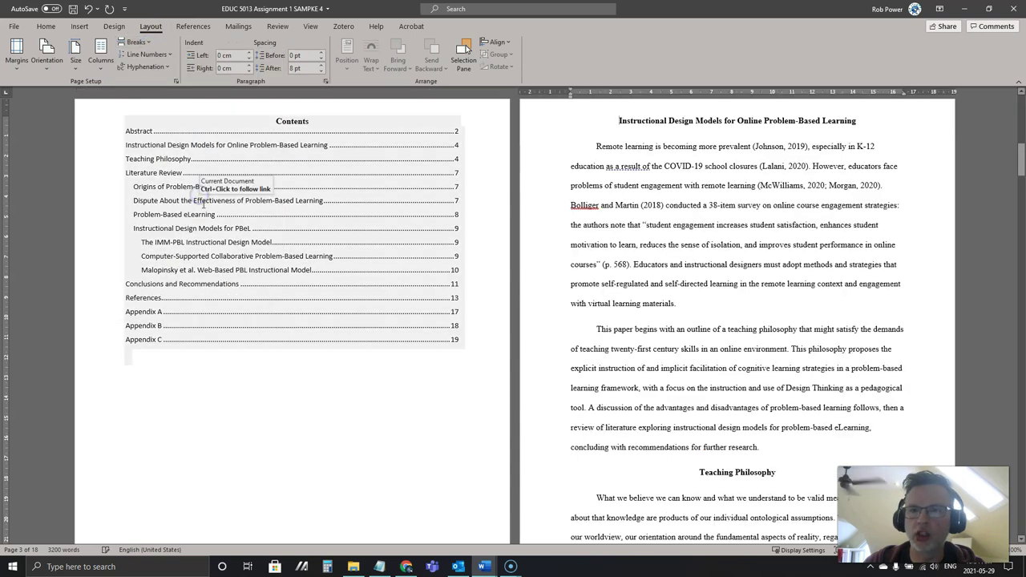
Open the page 4 header and turn off Link to Previous for the body section
{"action": "scroll", "coordinate": [545, 264], "scroll_direction": "up", "scroll_amount": 2}
{"action": "scroll", "coordinate": [545, 273], "scroll_direction": "up", "scroll_amount": 10}
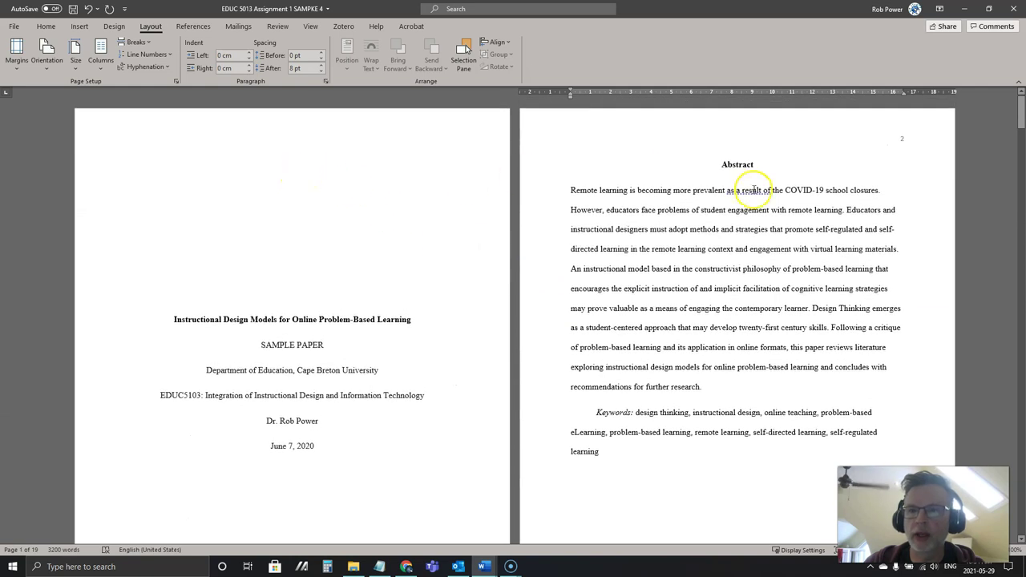
{"action": "scroll", "coordinate": [699, 270], "scroll_direction": "down", "scroll_amount": 7}
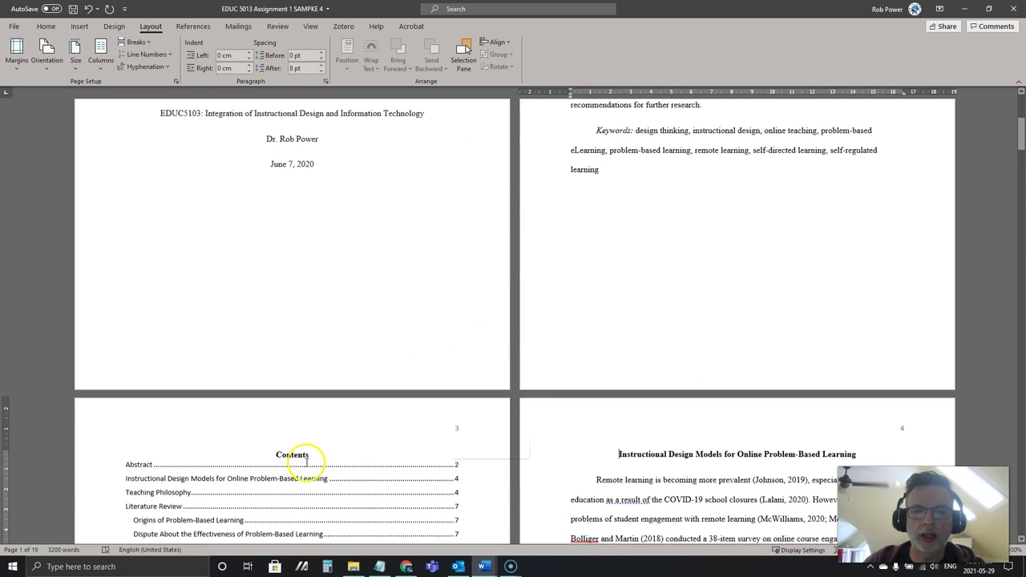
{"action": "scroll", "coordinate": [559, 345], "scroll_direction": "up", "scroll_amount": 3}
{"action": "scroll", "coordinate": [607, 377], "scroll_direction": "down", "scroll_amount": 5}
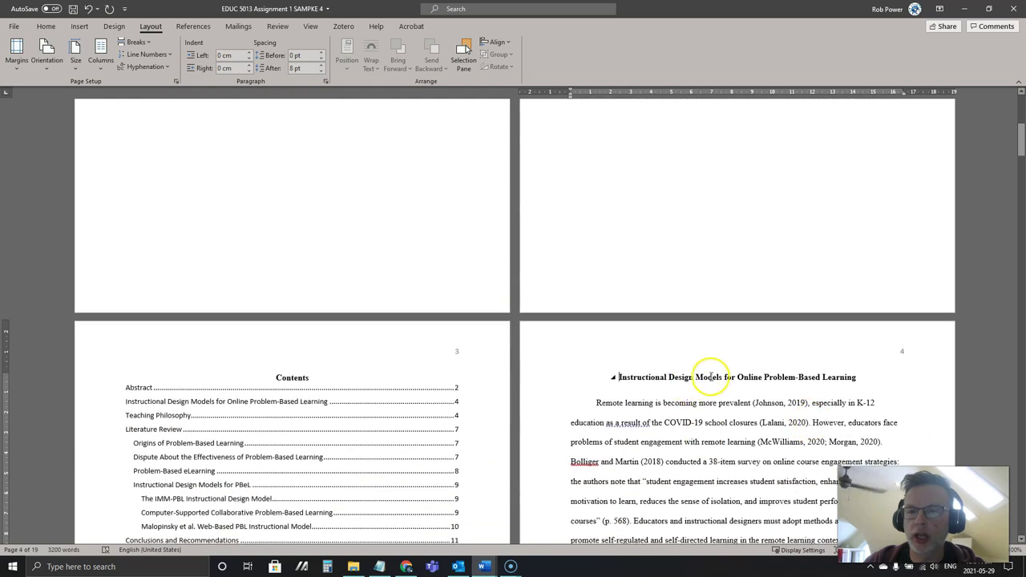
{"action": "scroll", "coordinate": [709, 372], "scroll_direction": "up", "scroll_amount": 5}
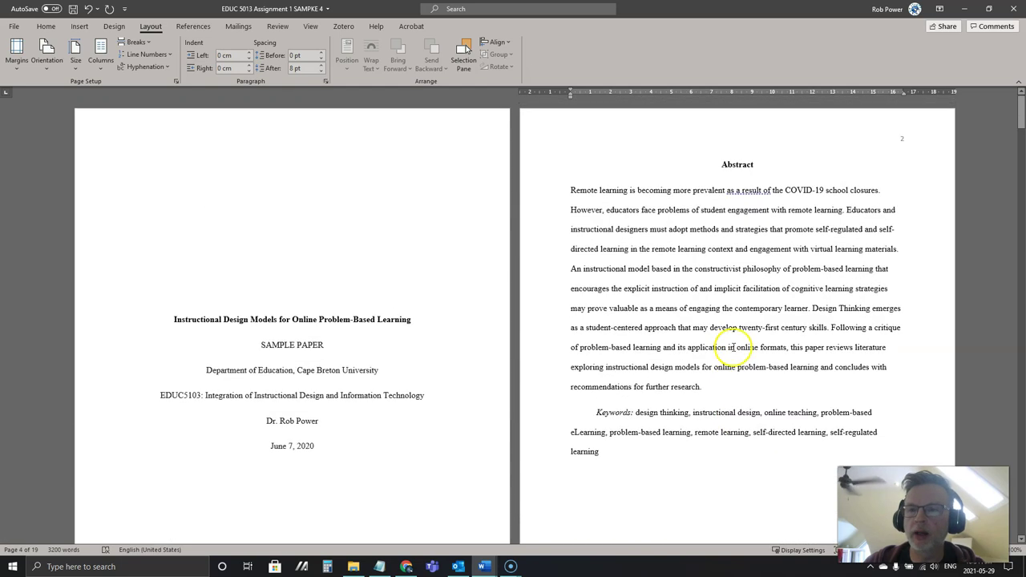
{"action": "scroll", "coordinate": [762, 233], "scroll_direction": "down", "scroll_amount": 7}
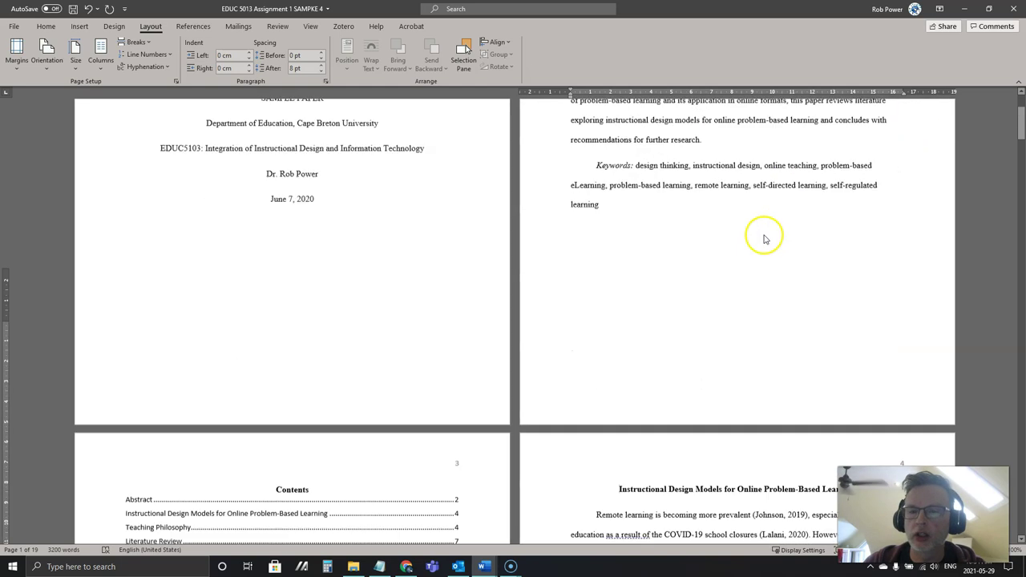
{"action": "double_click", "coordinate": [699, 301]}
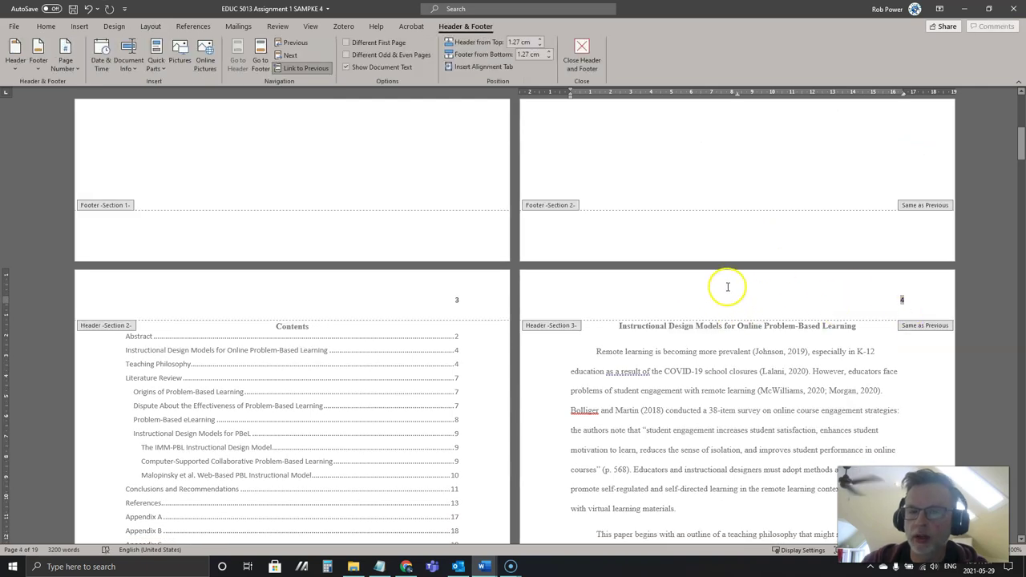
{"action": "left_click", "coordinate": [307, 69]}
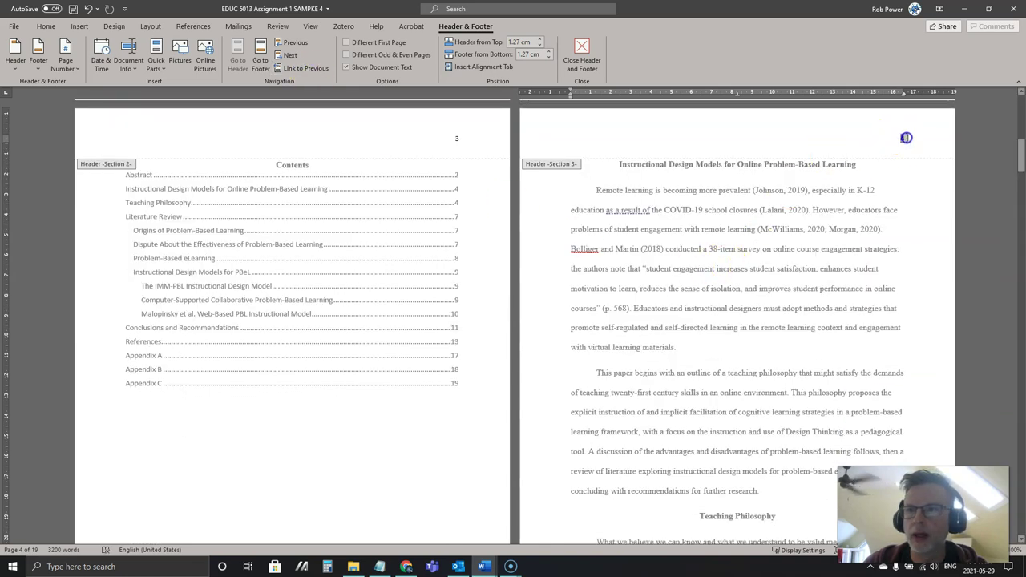
Restart the body section's page numbering at 1, then close the header
{"action": "right_click", "coordinate": [903, 138]}
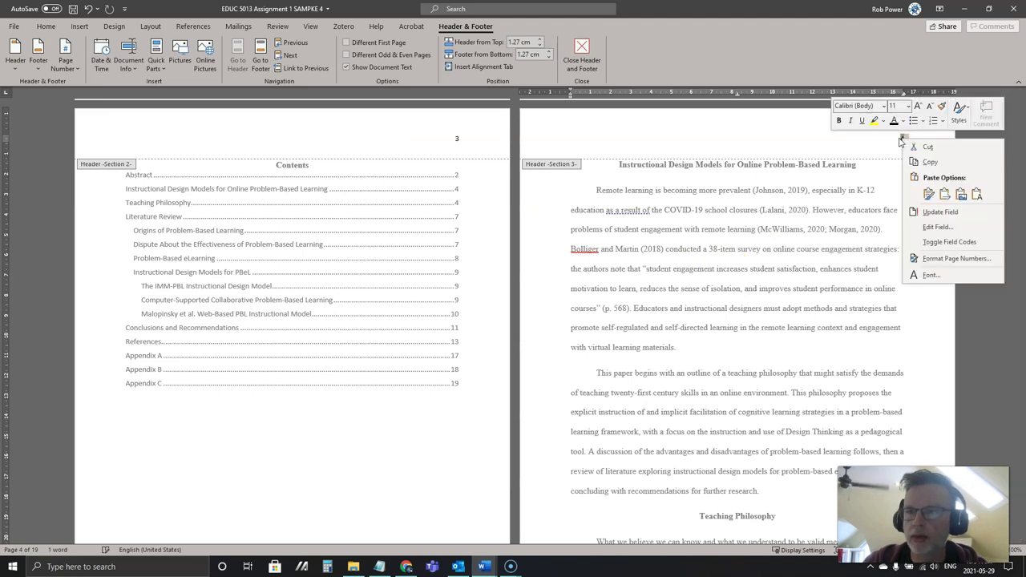
{"action": "left_click", "coordinate": [957, 259]}
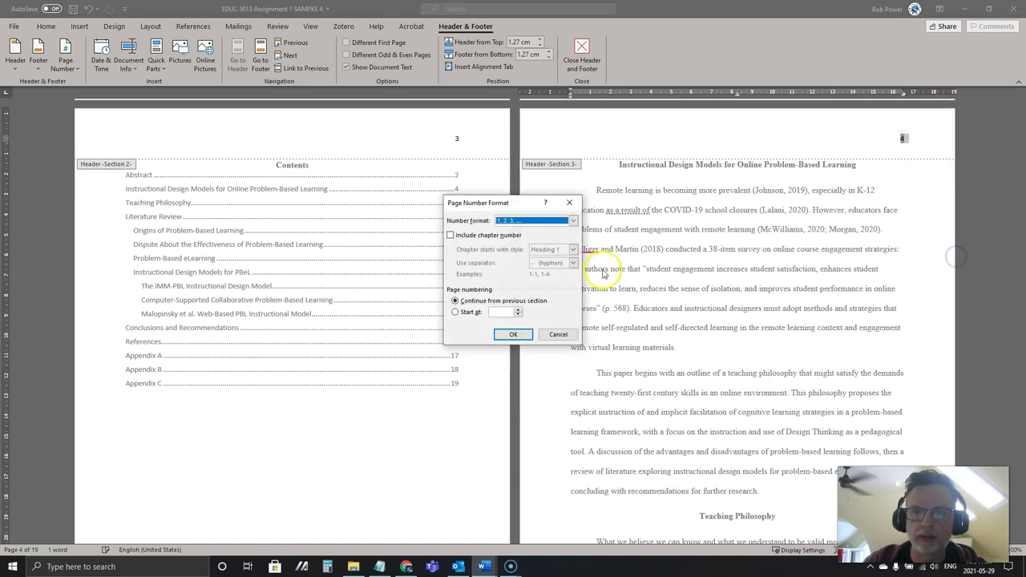
{"action": "left_click", "coordinate": [455, 313]}
{"action": "left_click", "coordinate": [513, 334]}
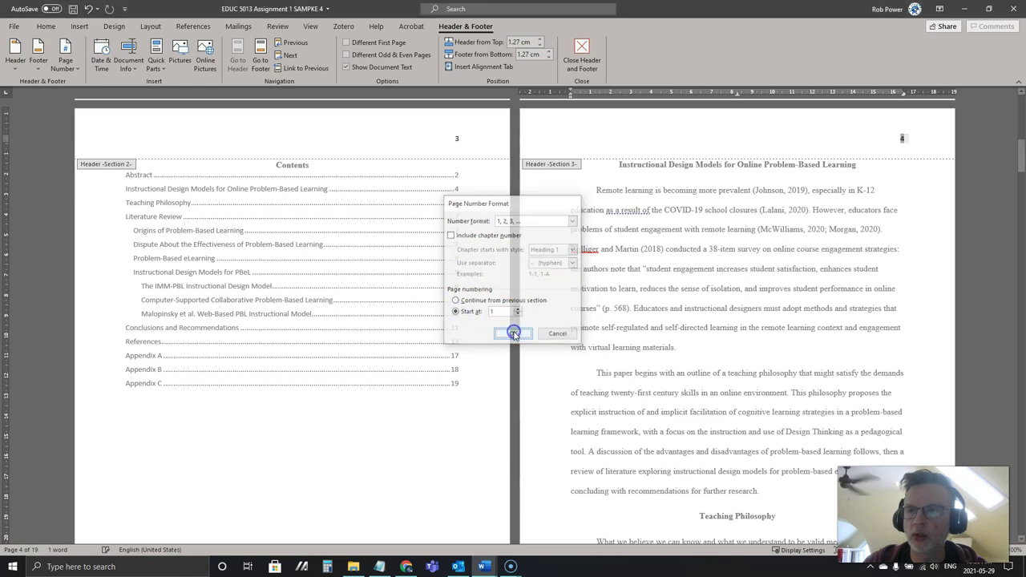
{"action": "double_click", "coordinate": [654, 277]}
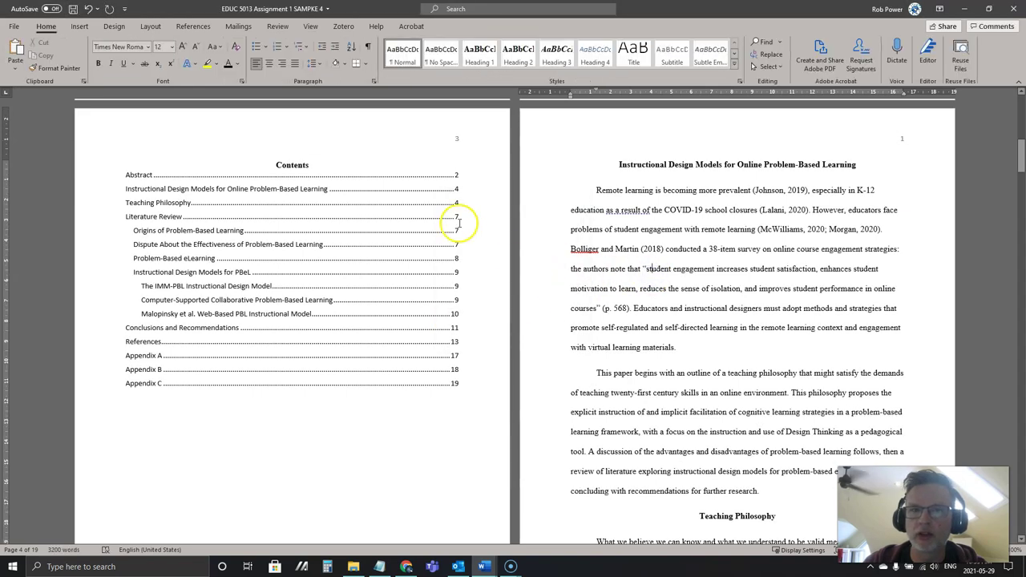
{"action": "scroll", "coordinate": [494, 222], "scroll_direction": "up", "scroll_amount": 5}
{"action": "scroll", "coordinate": [390, 156], "scroll_direction": "up", "scroll_amount": 3}
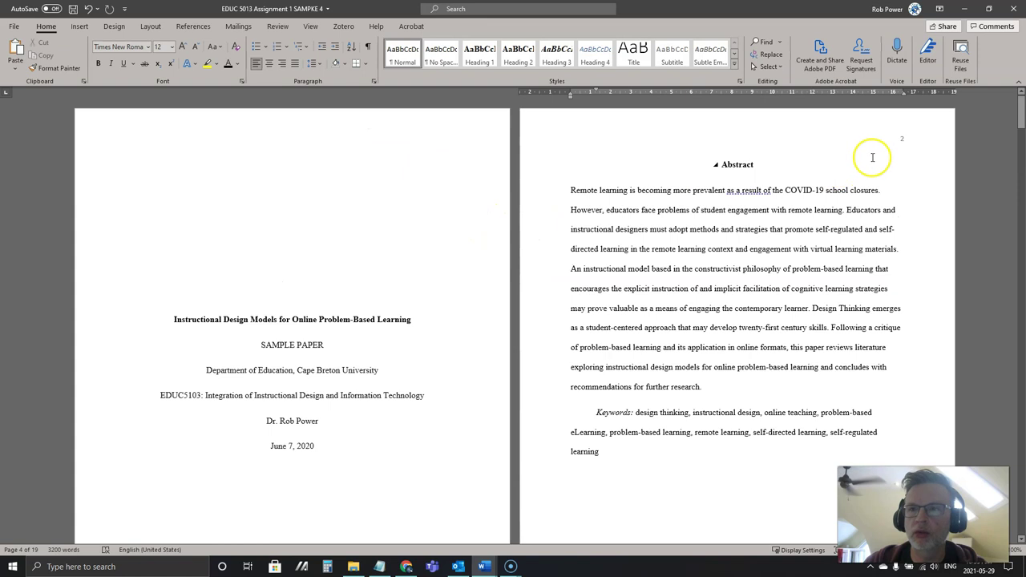
{"action": "scroll", "coordinate": [529, 314], "scroll_direction": "down", "scroll_amount": 8}
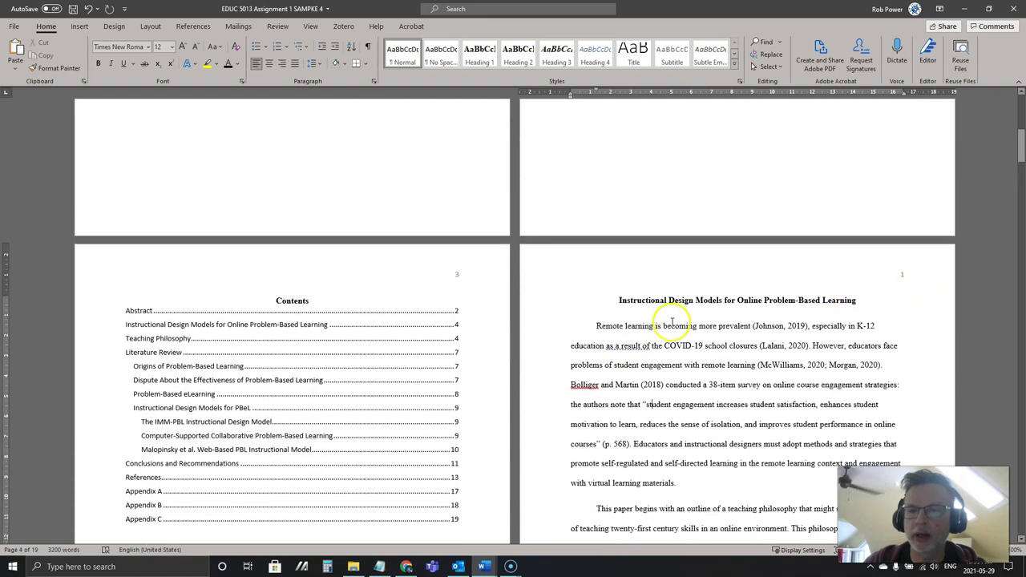
{"action": "scroll", "coordinate": [672, 322], "scroll_direction": "up", "scroll_amount": 5}
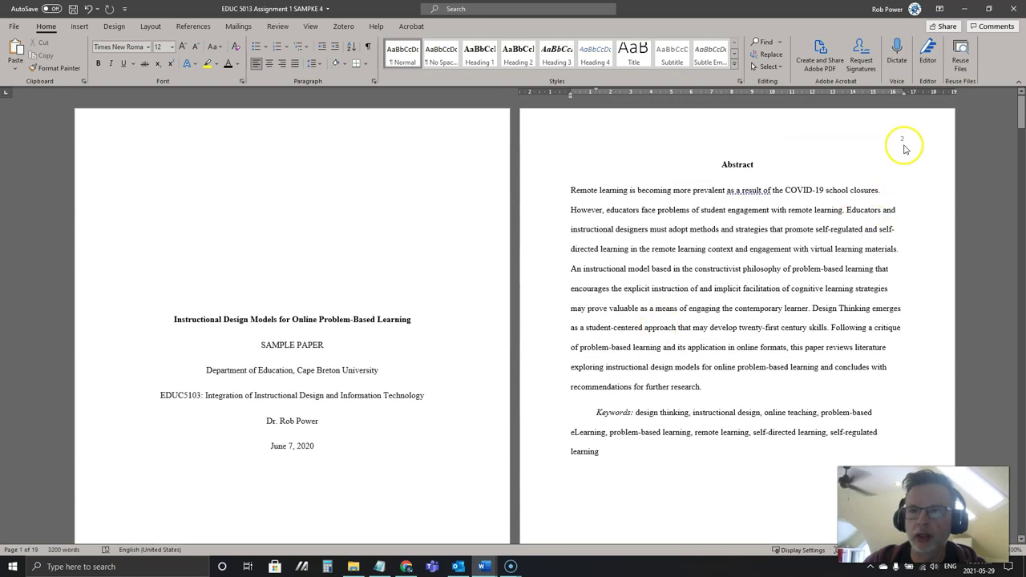
Format the Abstract section's page numbers as i, ii, iii starting at i, then close the header
{"action": "double_click", "coordinate": [903, 141]}
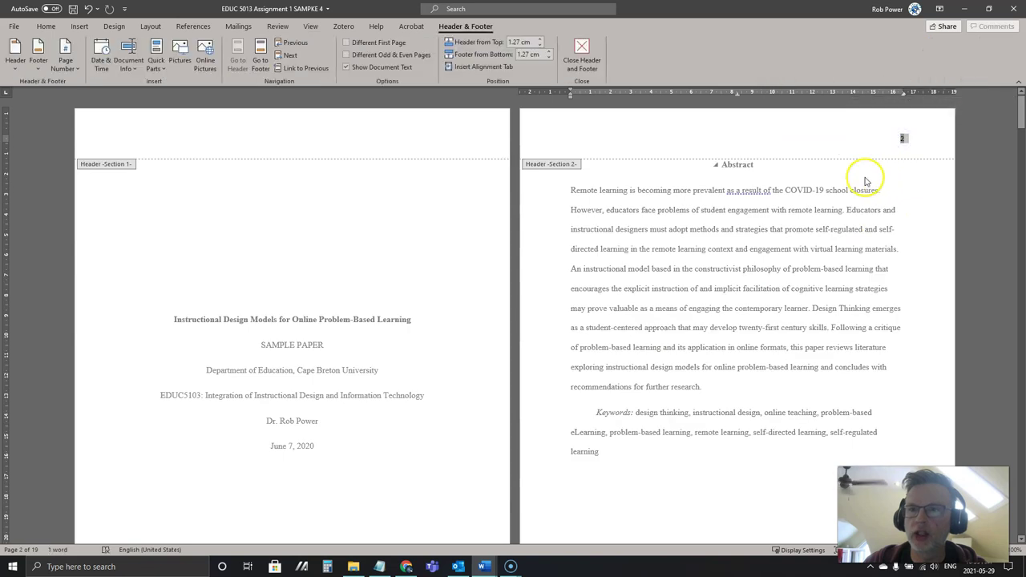
{"action": "scroll", "coordinate": [617, 319], "scroll_direction": "down", "scroll_amount": 5}
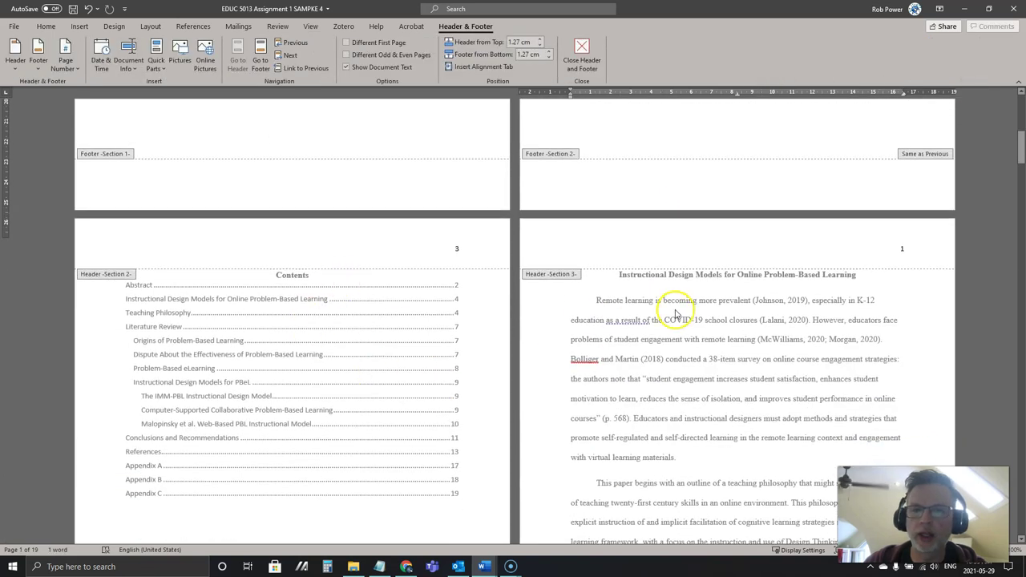
{"action": "scroll", "coordinate": [670, 309], "scroll_direction": "up", "scroll_amount": 5}
{"action": "scroll", "coordinate": [676, 314], "scroll_direction": "up", "scroll_amount": 1}
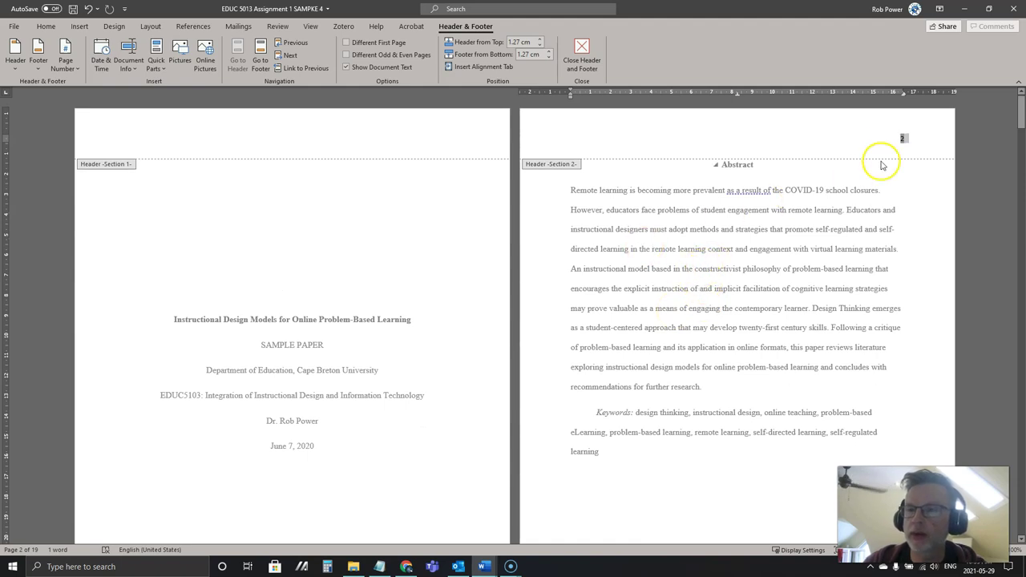
{"action": "right_click", "coordinate": [902, 141]}
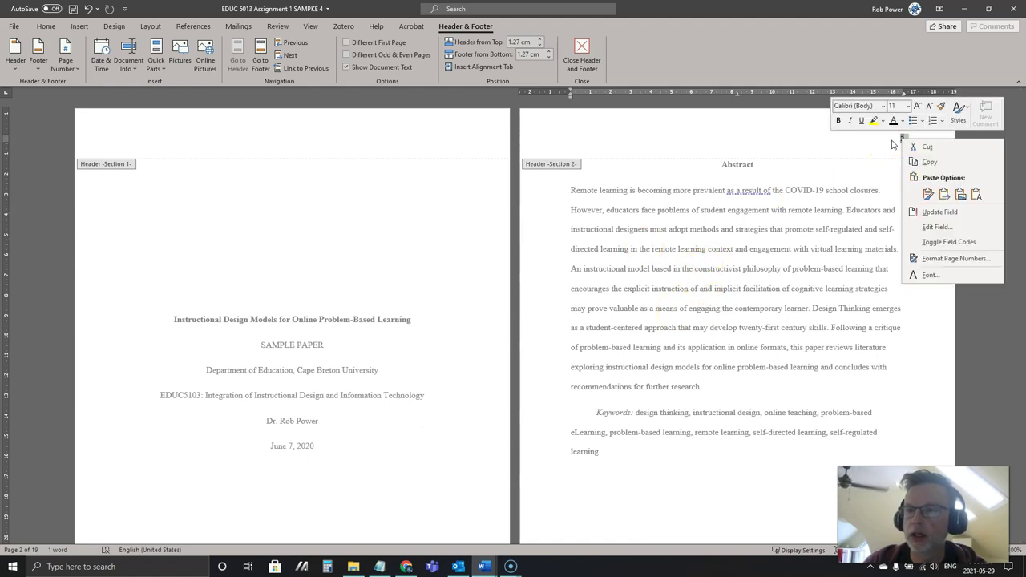
{"action": "left_click", "coordinate": [954, 258]}
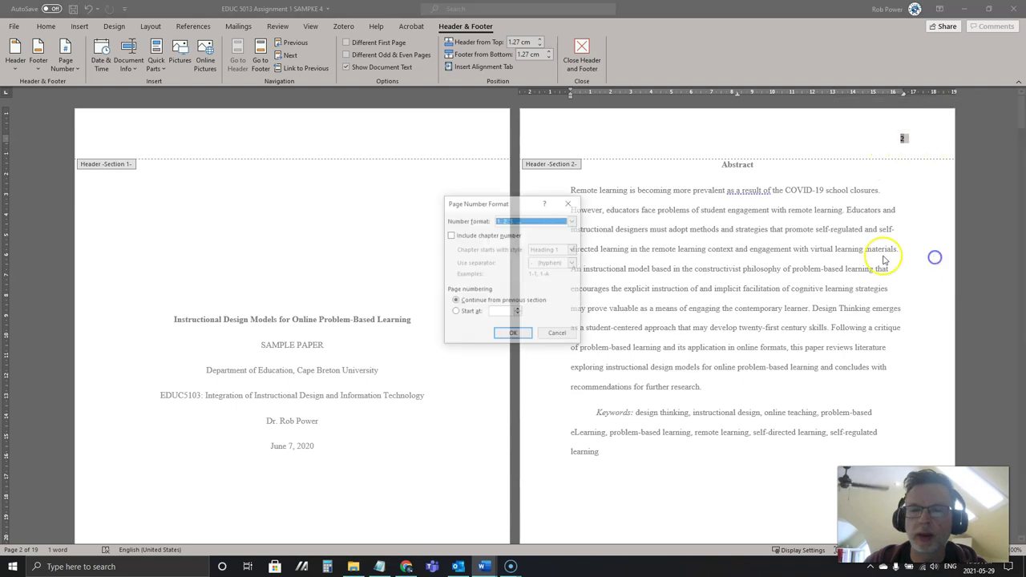
{"action": "left_click", "coordinate": [573, 221]}
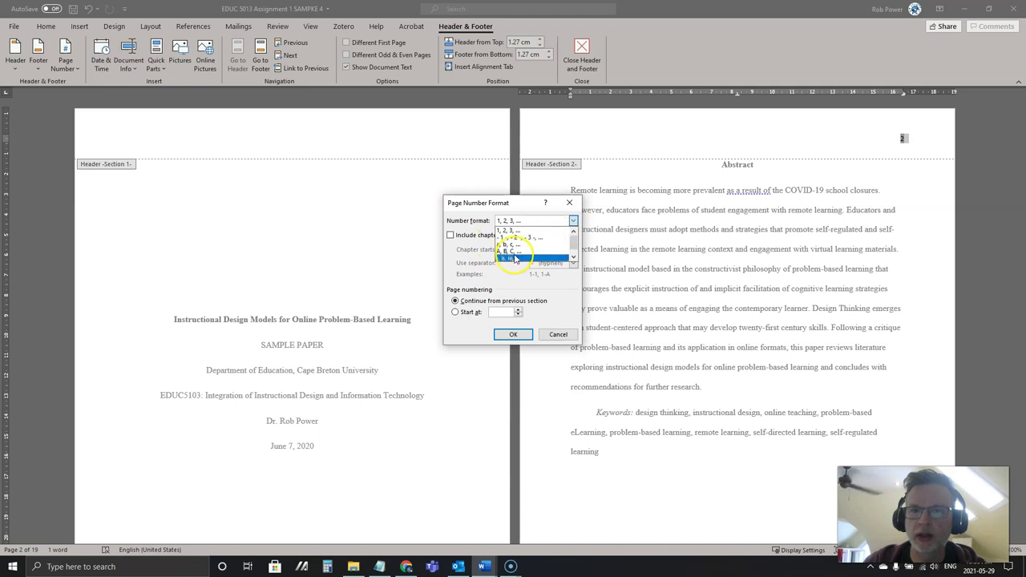
{"action": "left_click", "coordinate": [515, 258]}
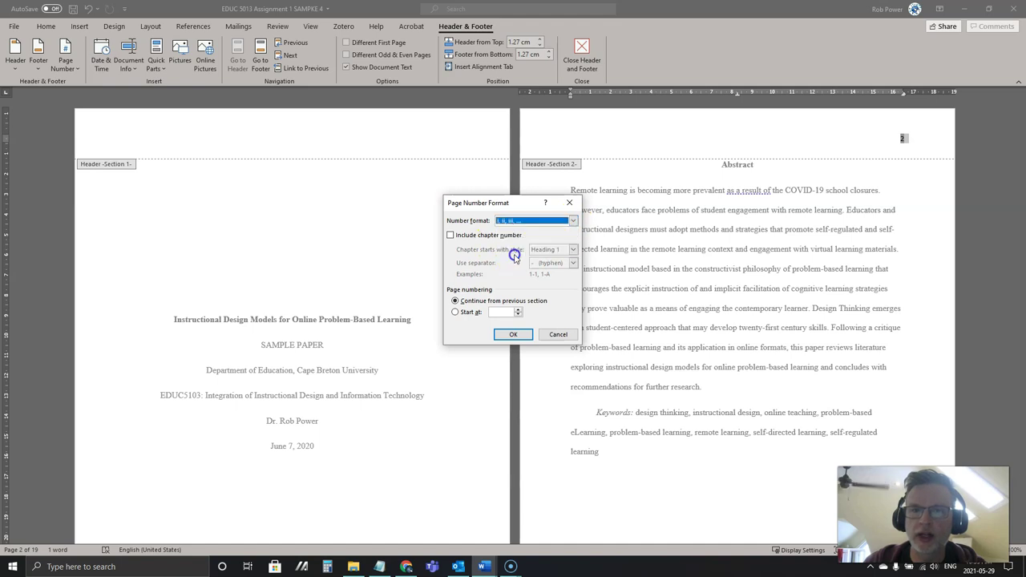
{"action": "left_click", "coordinate": [456, 312]}
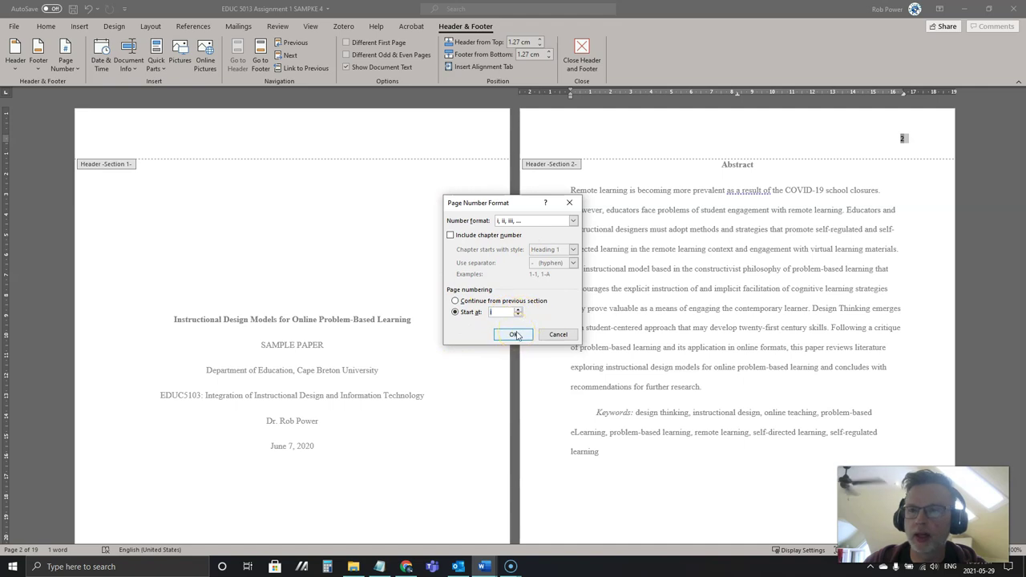
{"action": "left_click", "coordinate": [513, 334]}
{"action": "double_click", "coordinate": [637, 250]}
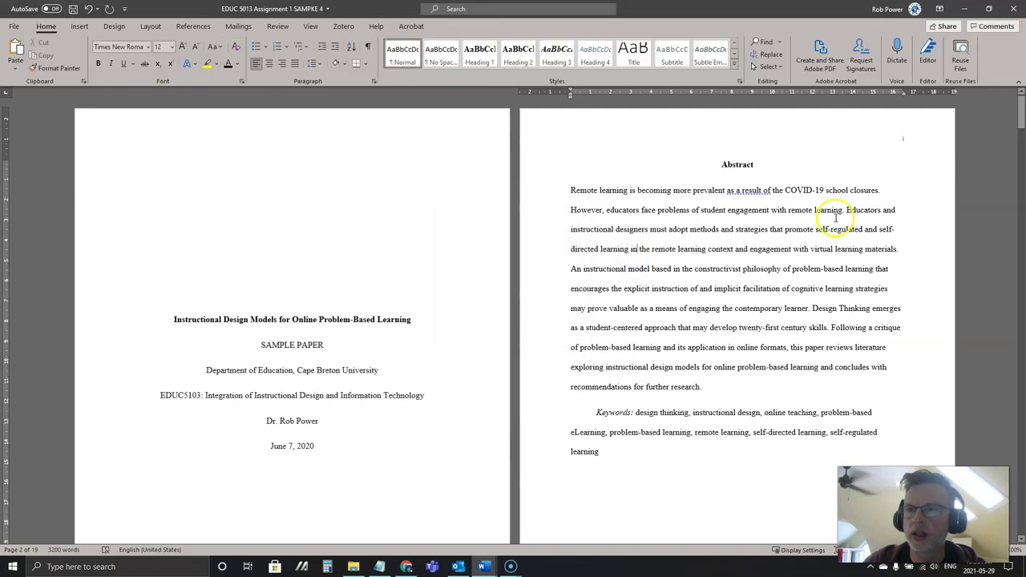
{"action": "scroll", "coordinate": [646, 298], "scroll_direction": "down", "scroll_amount": 5}
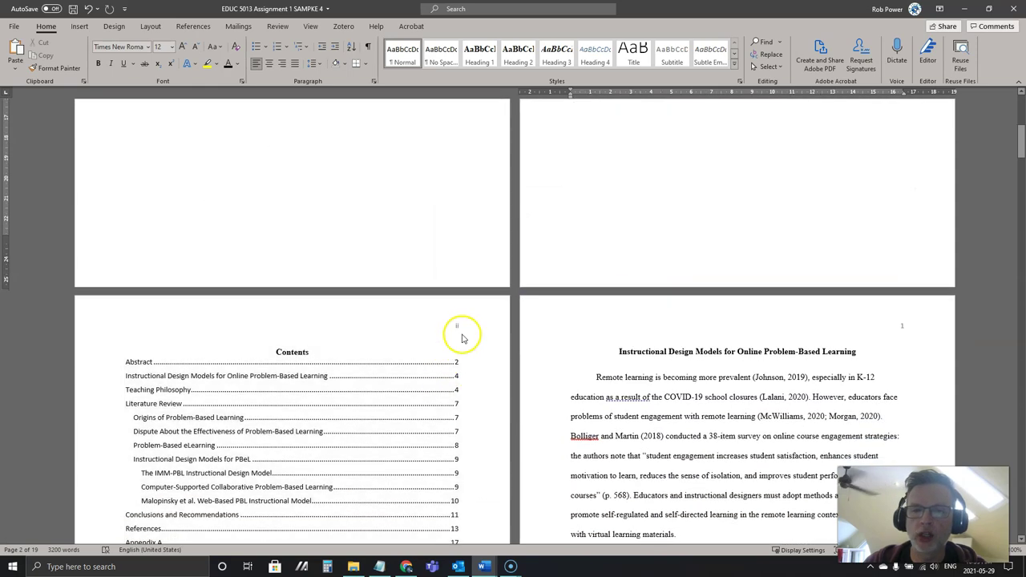
{"action": "scroll", "coordinate": [841, 385], "scroll_direction": "down", "scroll_amount": 2}
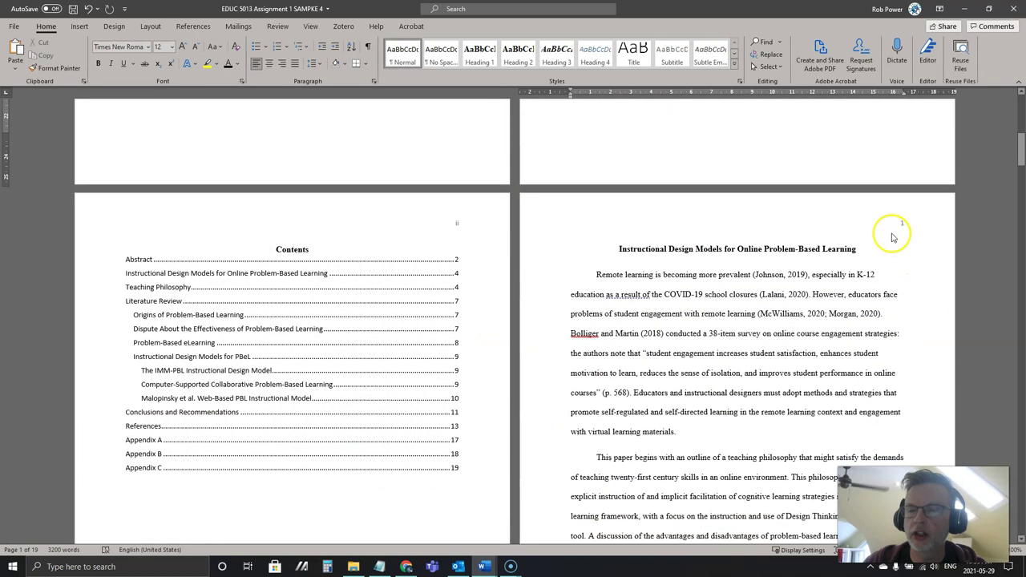